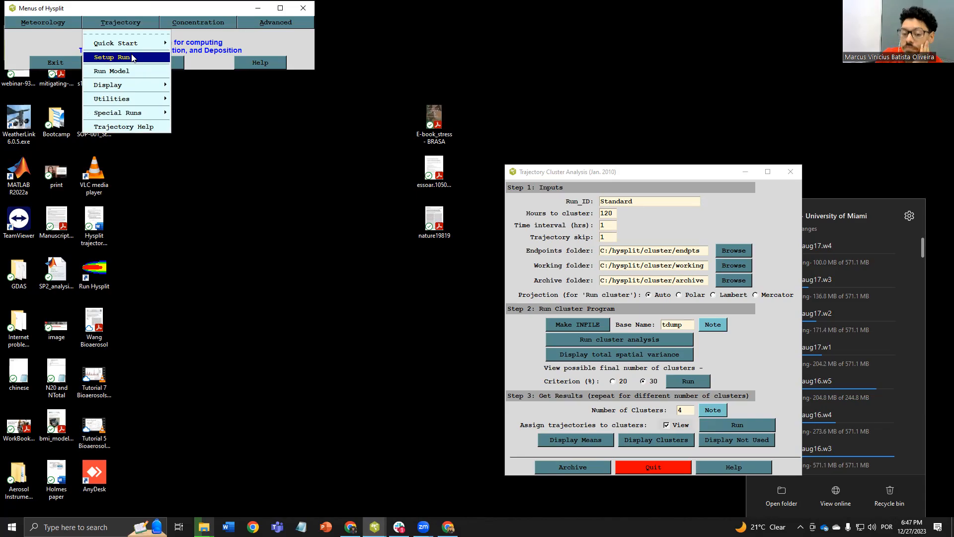
- Open the trajectory run setup and review the starting location's latitude, longitude and height, then close the location window
{"action": "left_click", "coordinate": [131, 57]}
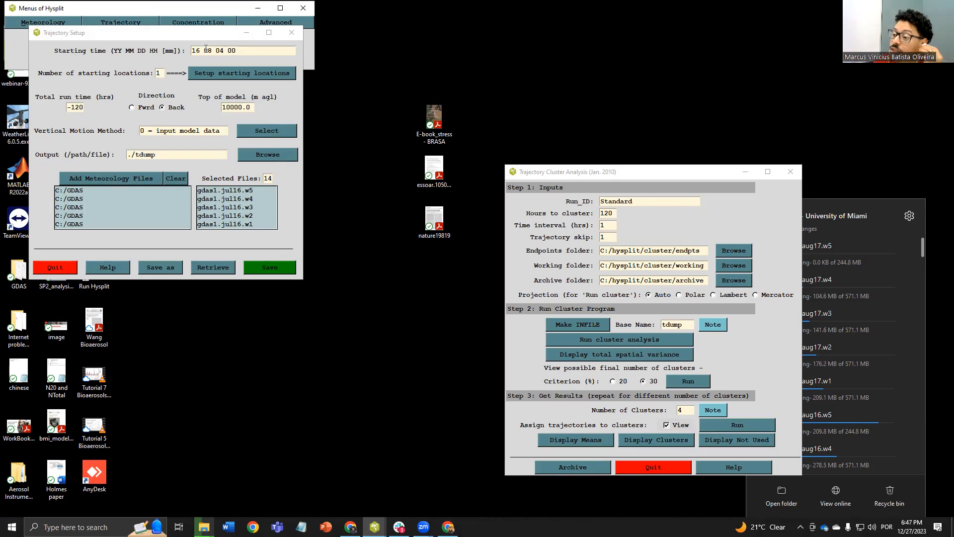
{"action": "left_click", "coordinate": [243, 73]}
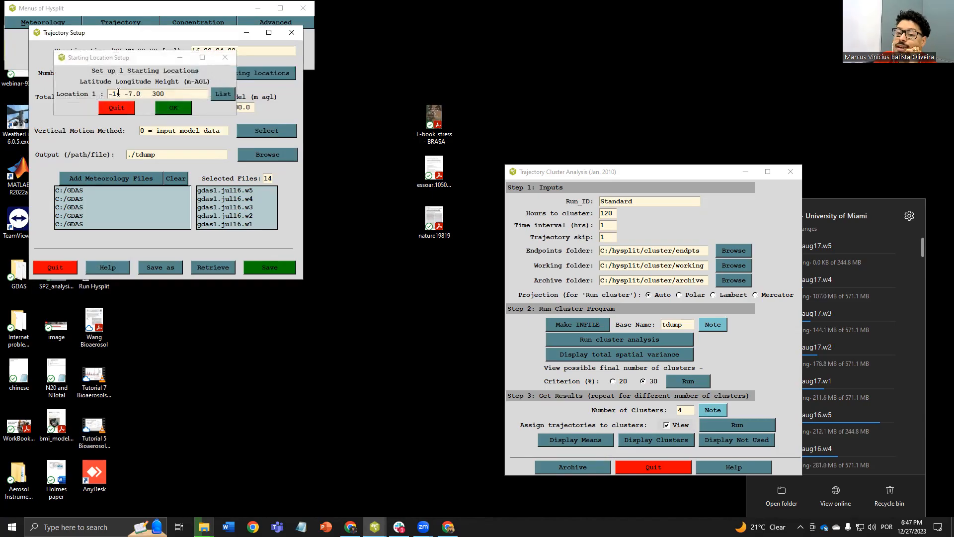
{"action": "left_click_drag", "start_coordinate": [158, 60], "coordinate": [333, 155]}
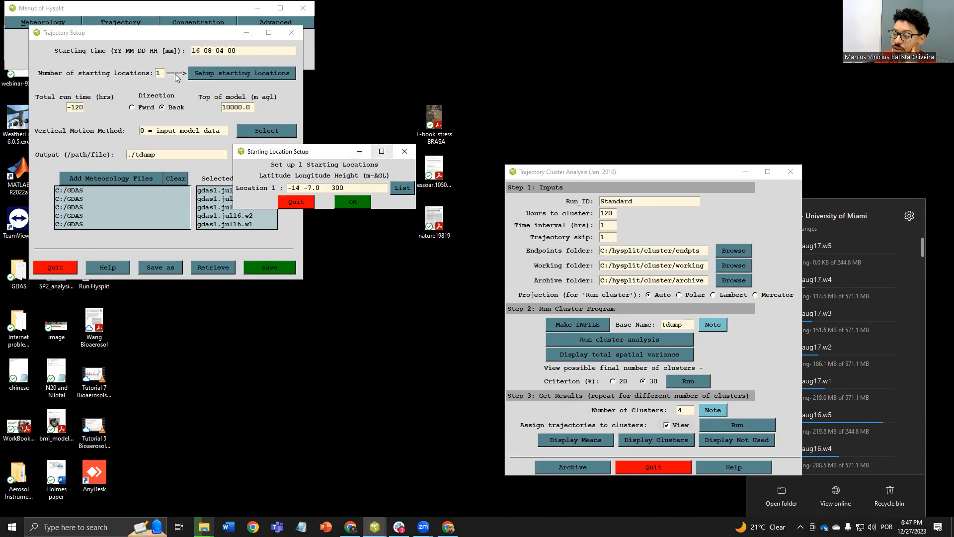
{"action": "left_click", "coordinate": [404, 151]}
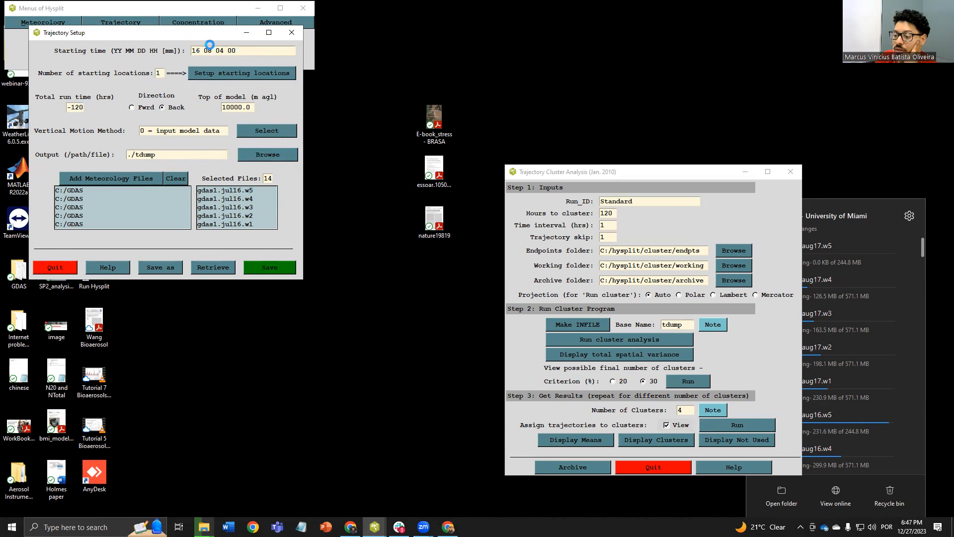
{"action": "mouse_move", "coordinate": [203, 527]}
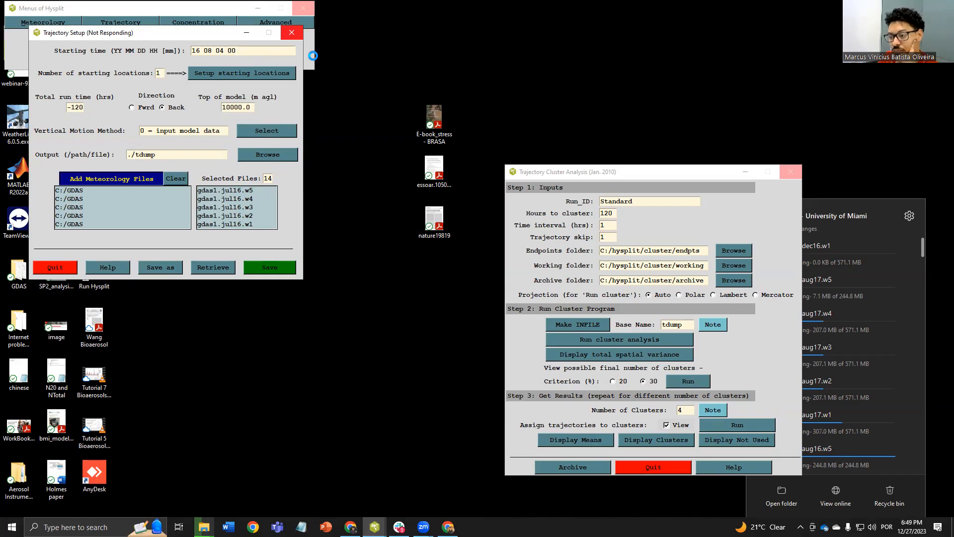
- Browse to the C:\GDAS folder from the meteorology file selection to view its GDAS files, without adding any
{"action": "left_click_drag", "start_coordinate": [213, 42], "coordinate": [609, 101]}
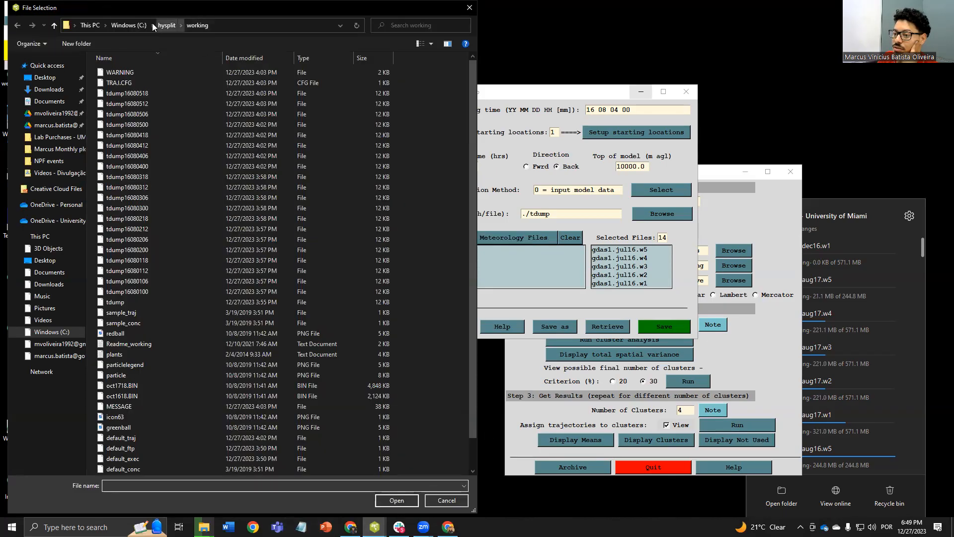
{"action": "left_click", "coordinate": [160, 26]}
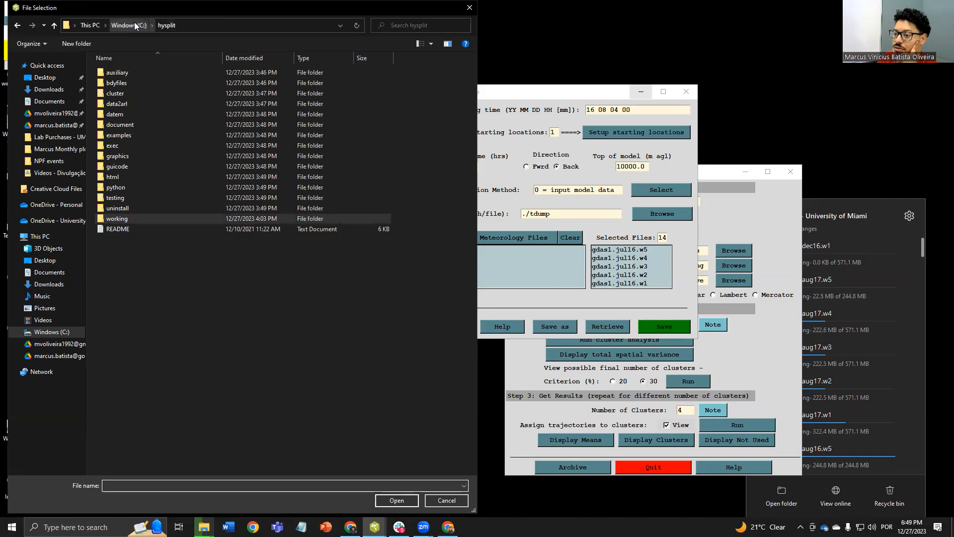
{"action": "left_click", "coordinate": [130, 25]}
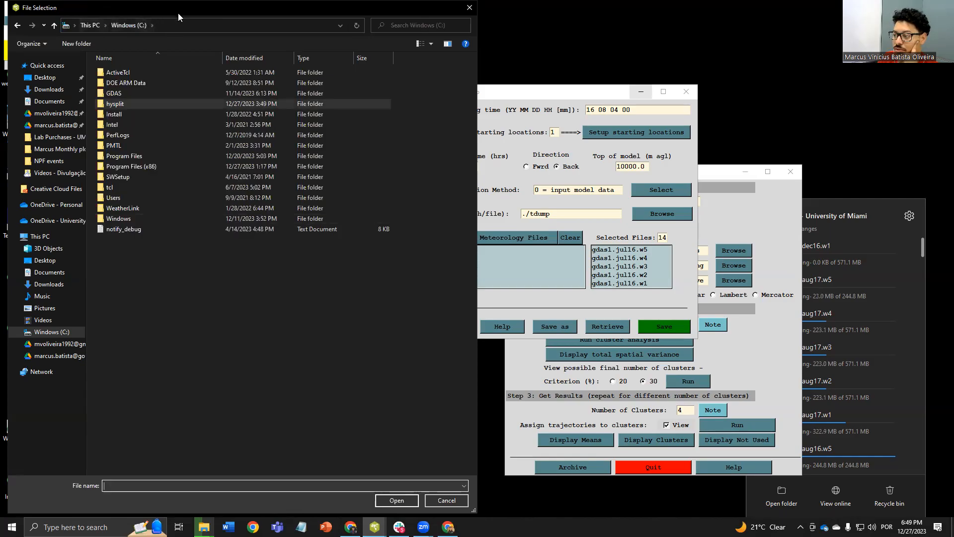
{"action": "left_click_drag", "start_coordinate": [178, 13], "coordinate": [208, 13]}
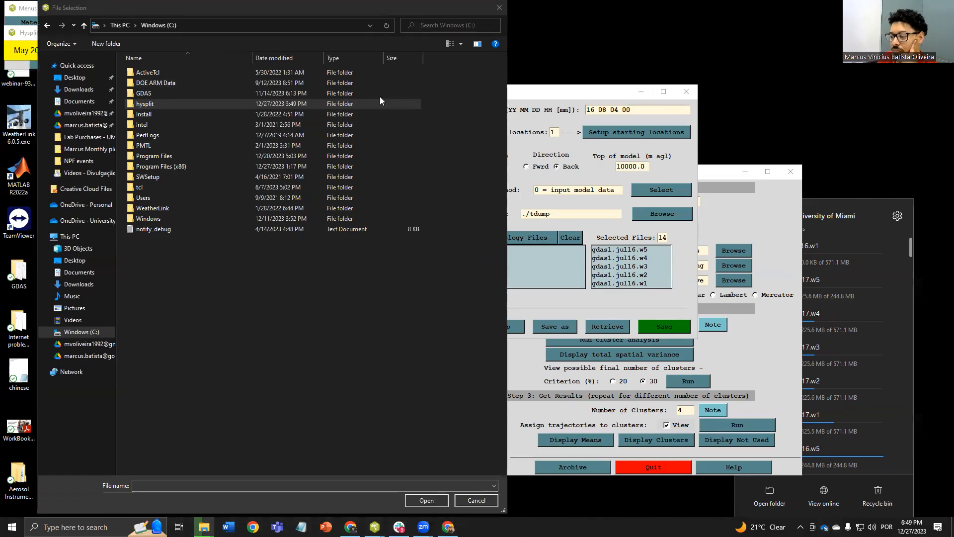
{"action": "left_click", "coordinate": [163, 93]}
{"action": "double_click", "coordinate": [163, 93]}
{"action": "left_click_drag", "start_coordinate": [504, 95], "coordinate": [499, 69]}
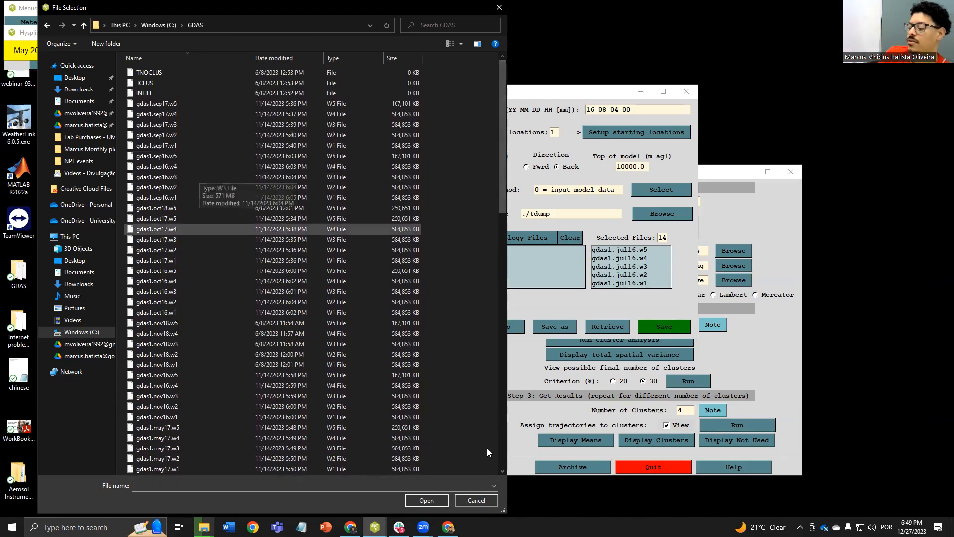
{"action": "left_click", "coordinate": [477, 501]}
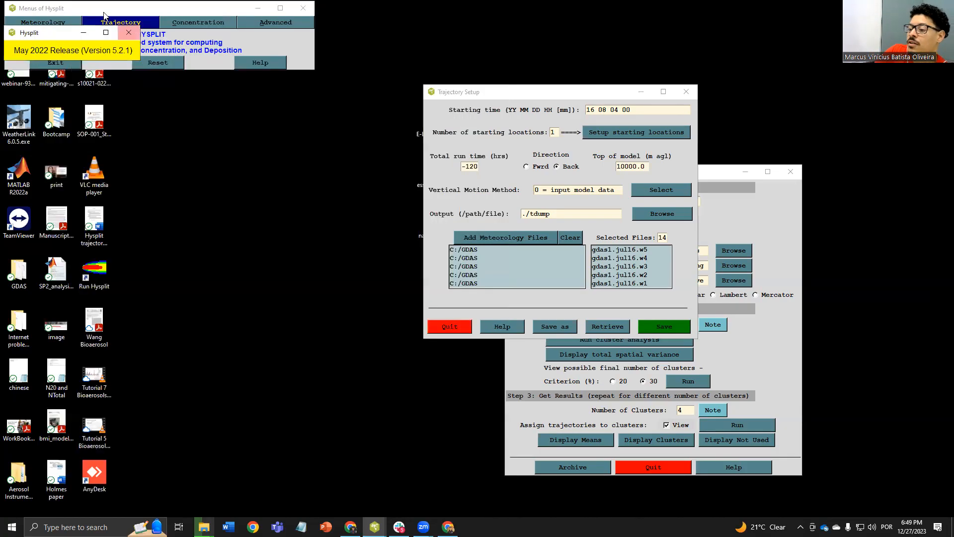
- Move the Hysplit version window clear of the main menu window and close the trajectory setup without saving
{"action": "left_click_drag", "start_coordinate": [64, 37], "coordinate": [83, 83]}
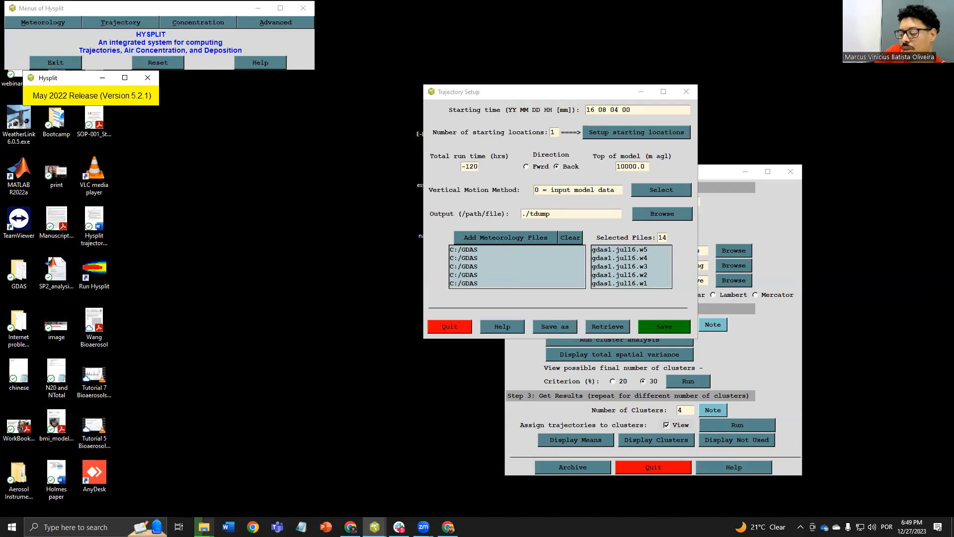
{"action": "mouse_move", "coordinate": [375, 527]}
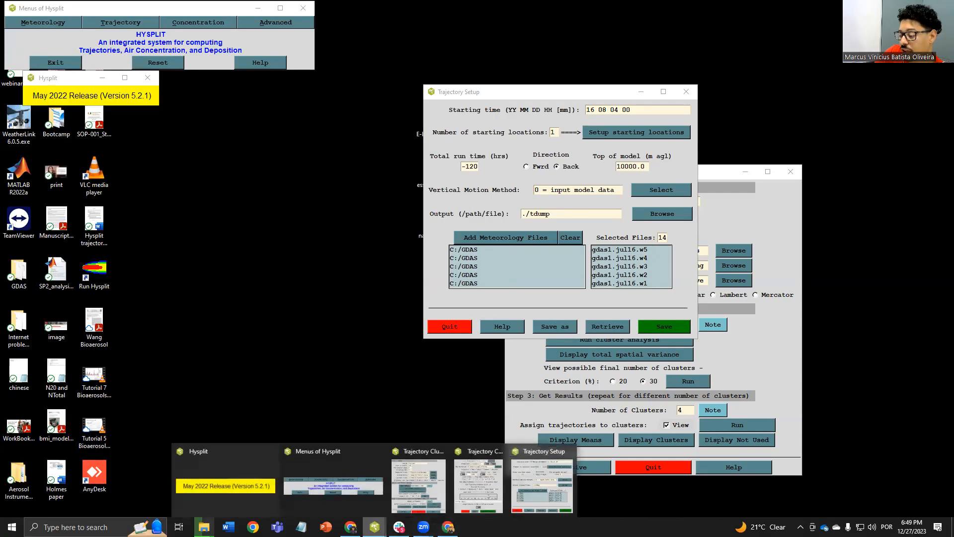
{"action": "left_click", "coordinate": [534, 470]}
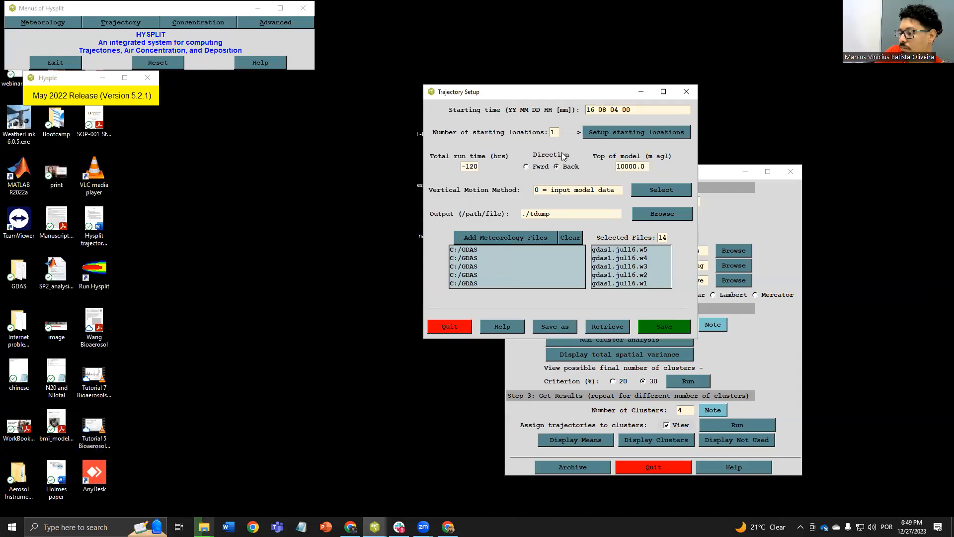
{"action": "left_click", "coordinate": [685, 92]}
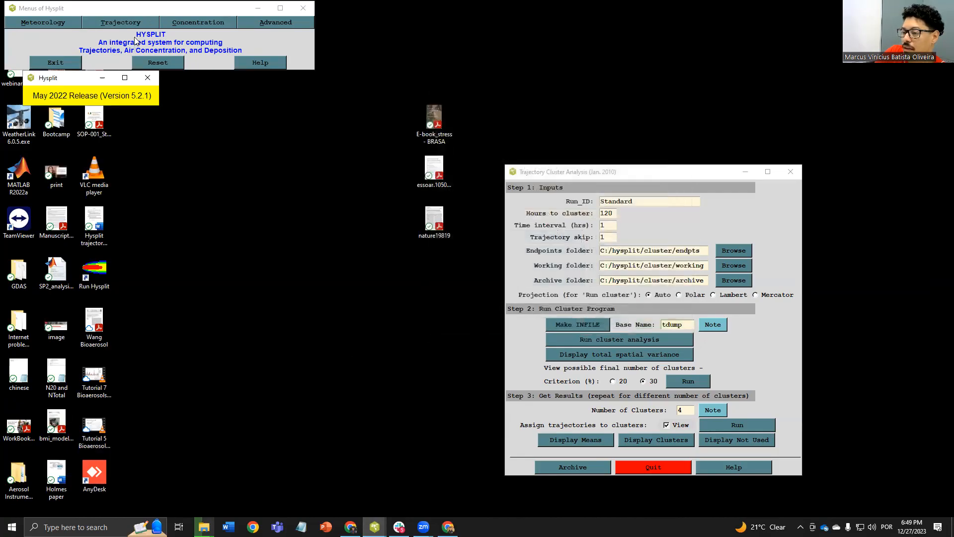
- Try to display the trajectory from the ./tdump endpoints with the default display settings, and close the trajectory display
{"action": "left_click", "coordinate": [121, 22]}
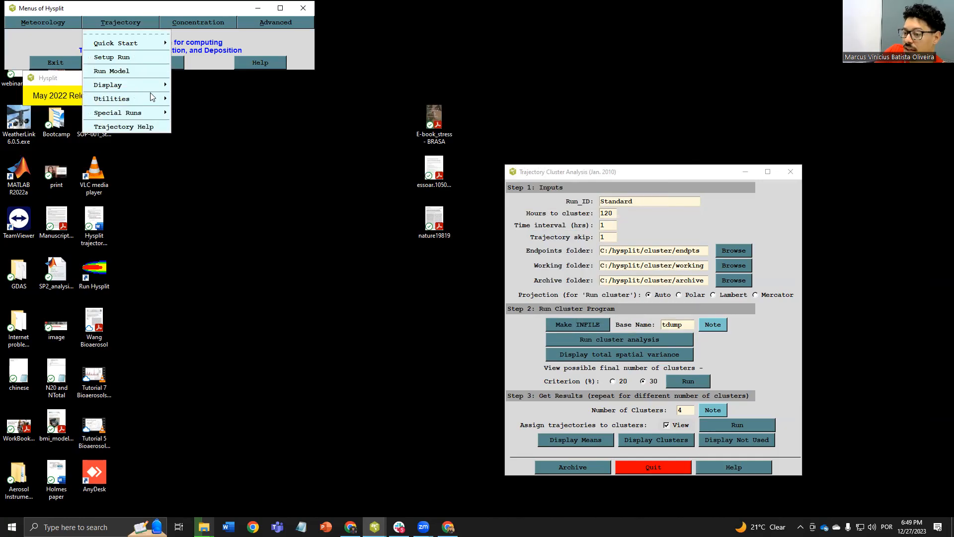
{"action": "mouse_move", "coordinate": [145, 87]}
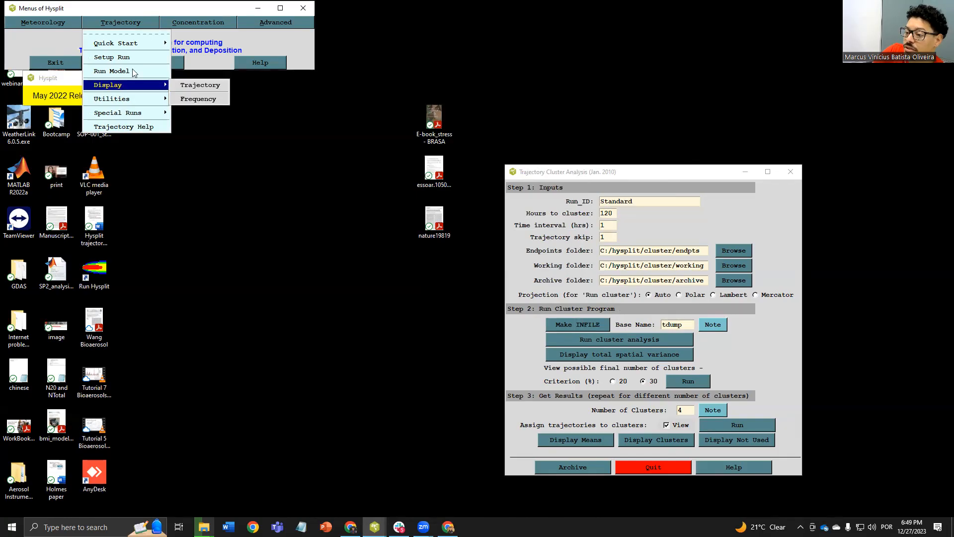
{"action": "left_click", "coordinate": [203, 85]}
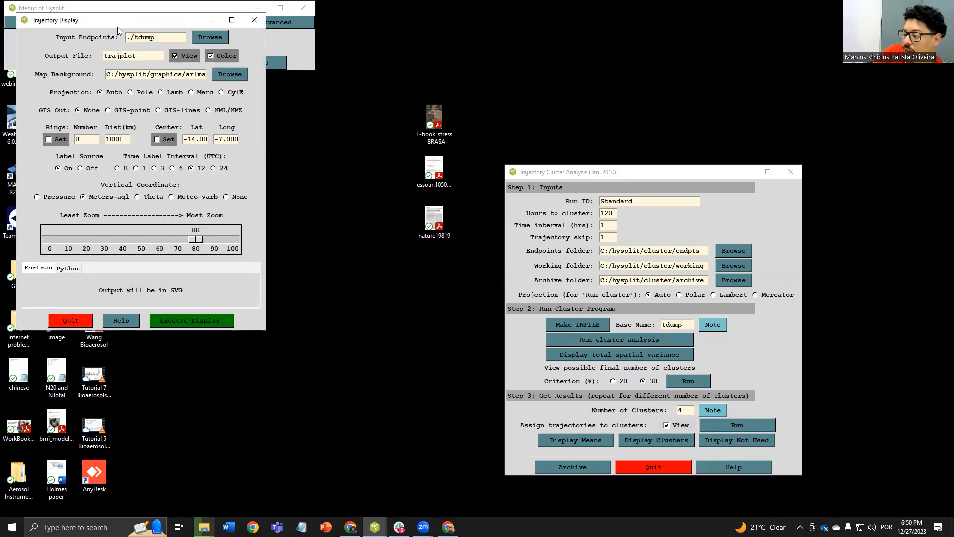
{"action": "left_click_drag", "start_coordinate": [117, 27], "coordinate": [405, 65]}
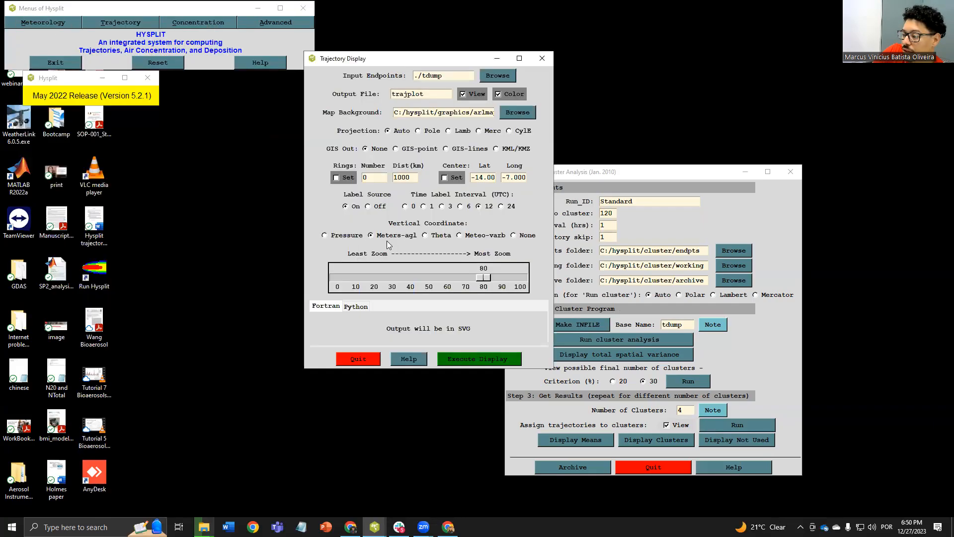
{"action": "left_click", "coordinate": [494, 360]}
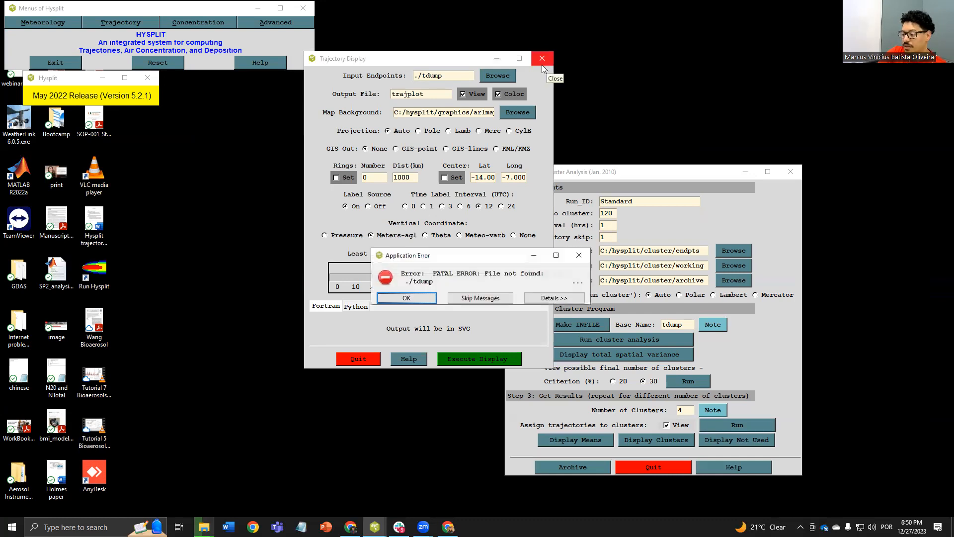
{"action": "left_click", "coordinate": [407, 298]}
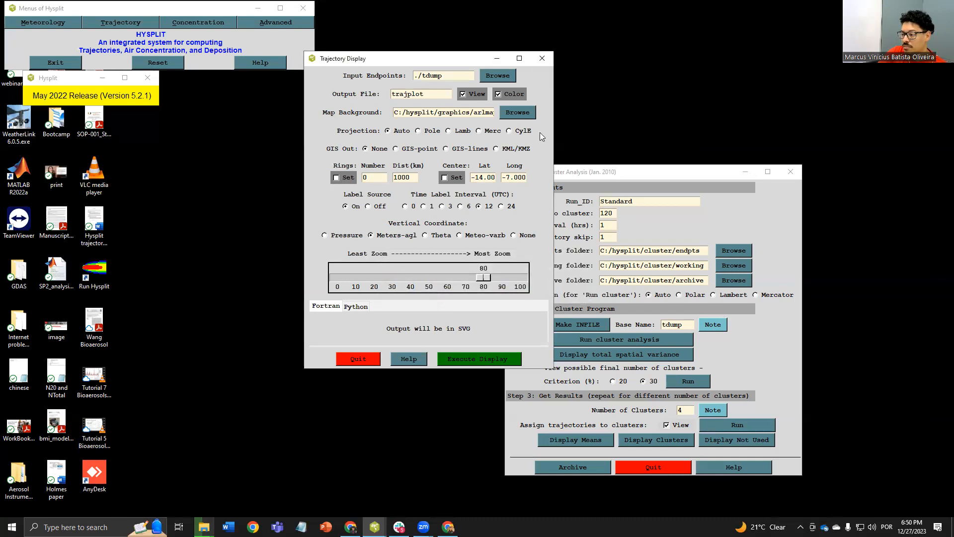
{"action": "left_click", "coordinate": [542, 58]}
- Open the daily special run for automated multiple trajectories, examine its hour interval and day limit, and close it without executing
{"action": "left_click", "coordinate": [104, 21]}
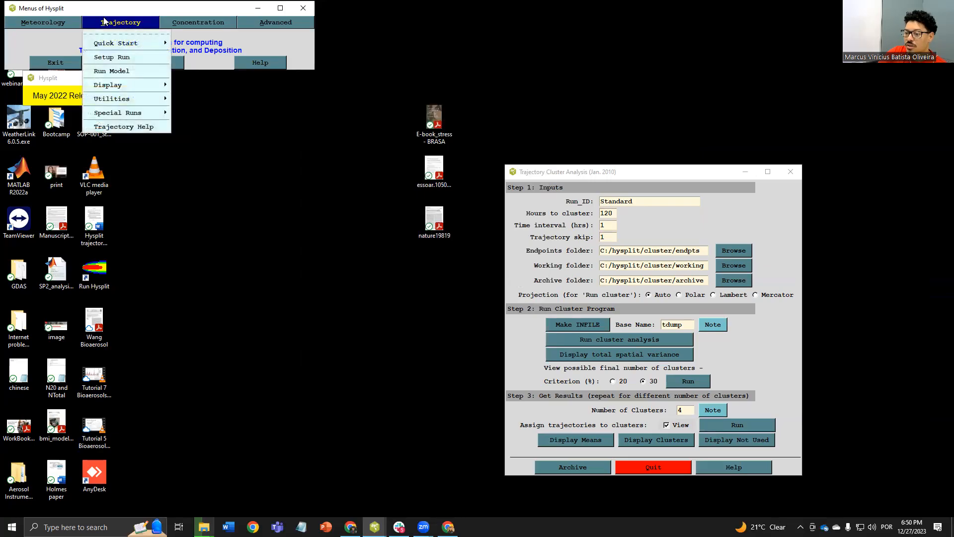
{"action": "mouse_move", "coordinate": [146, 113]}
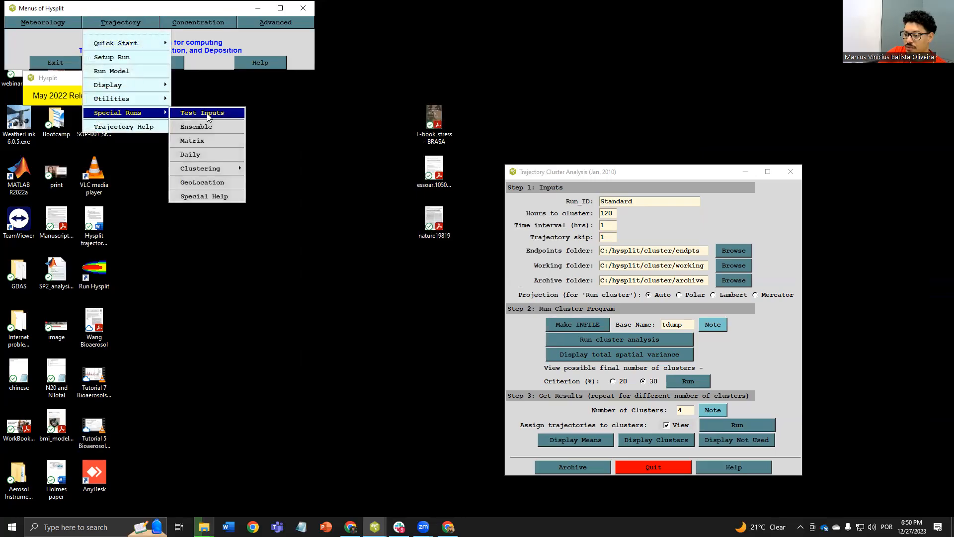
{"action": "left_click", "coordinate": [214, 155]}
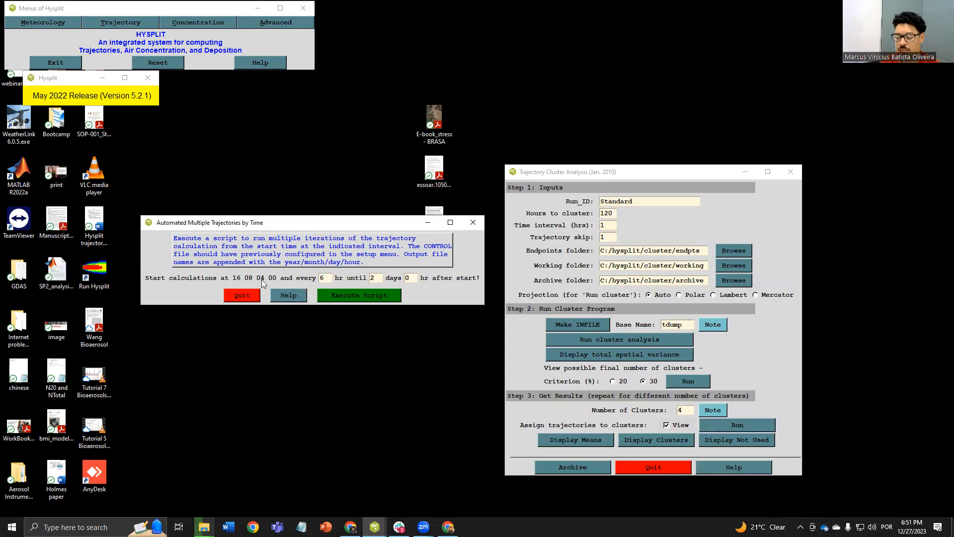
{"action": "double_click", "coordinate": [366, 278]}
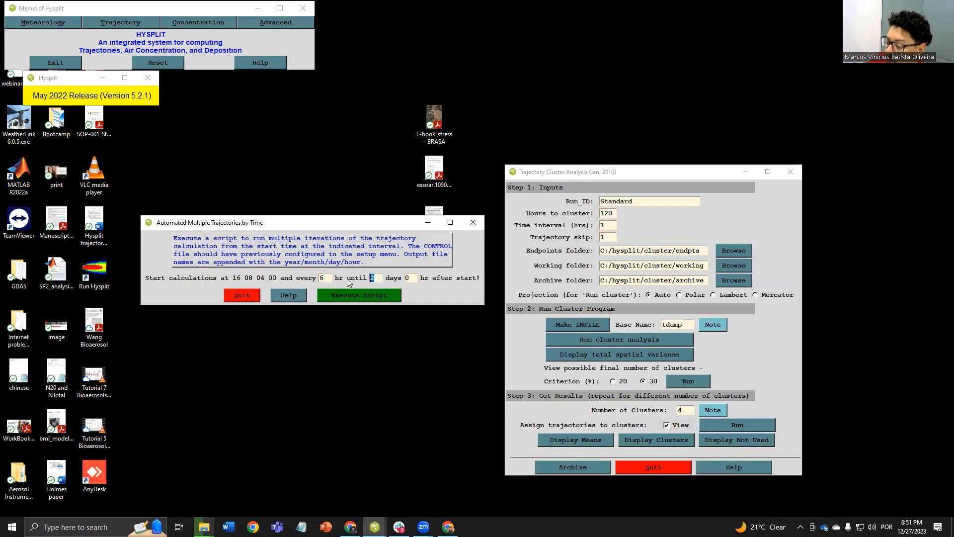
{"action": "double_click", "coordinate": [316, 277]}
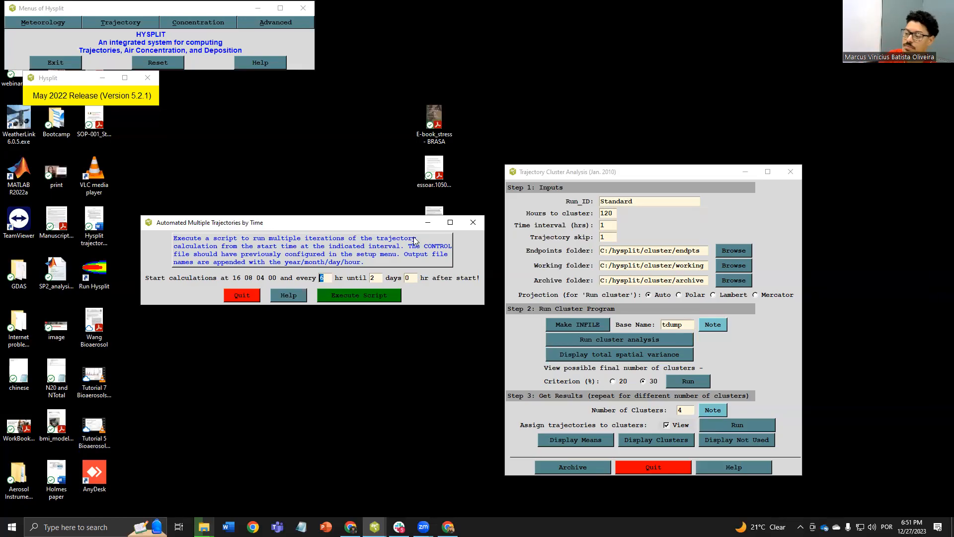
{"action": "left_click", "coordinate": [473, 222]}
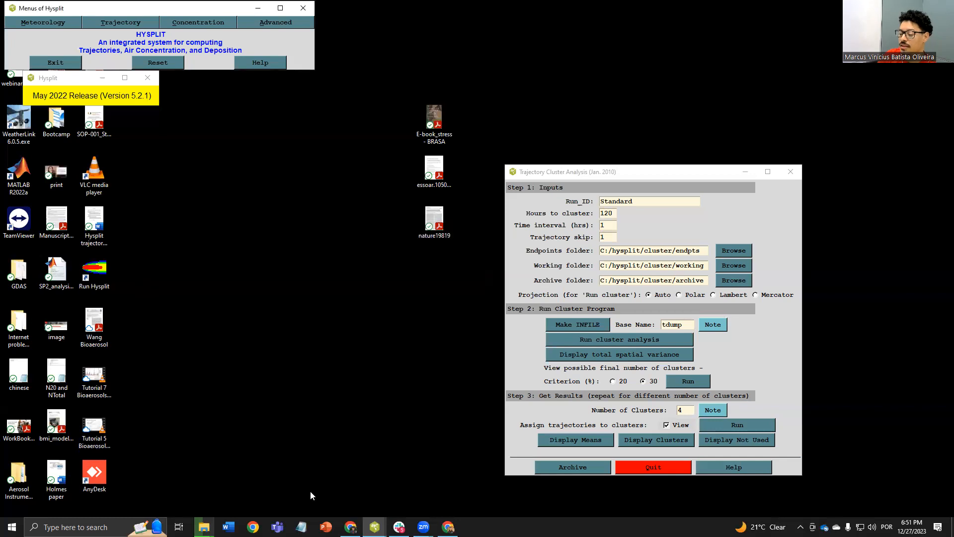
- Switch to File Explorer and open the C:\hysplit folder
{"action": "mouse_move", "coordinate": [204, 525]}
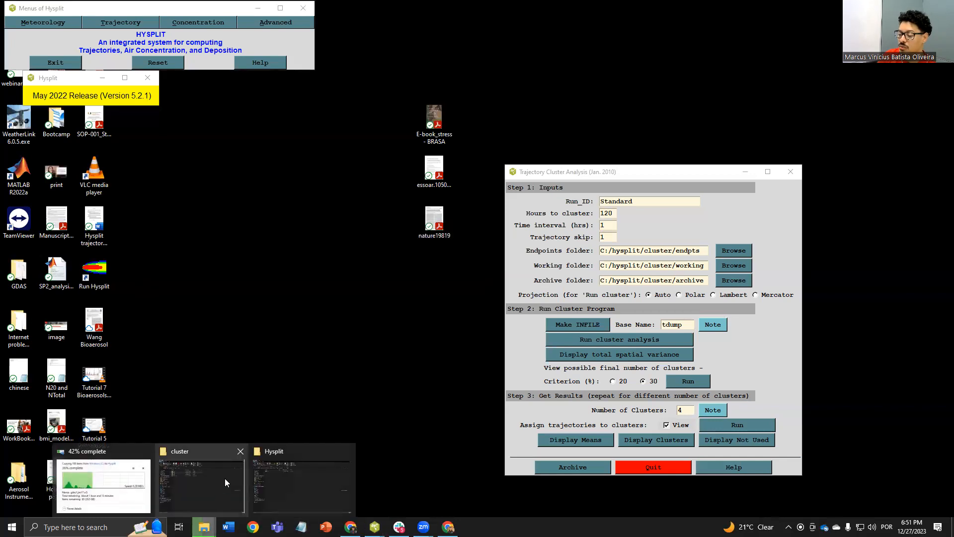
{"action": "left_click", "coordinate": [297, 472]}
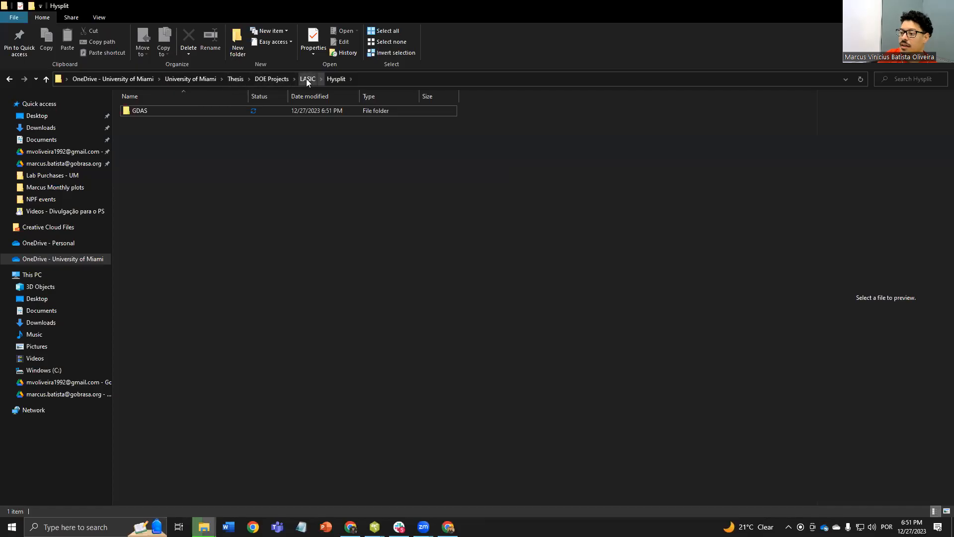
{"action": "left_click", "coordinate": [212, 79]}
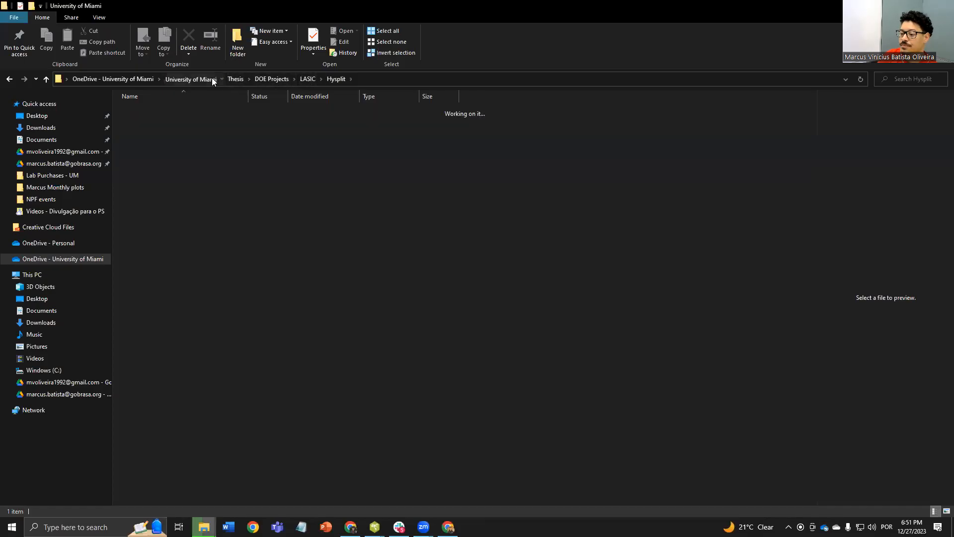
{"action": "left_click", "coordinate": [52, 175]}
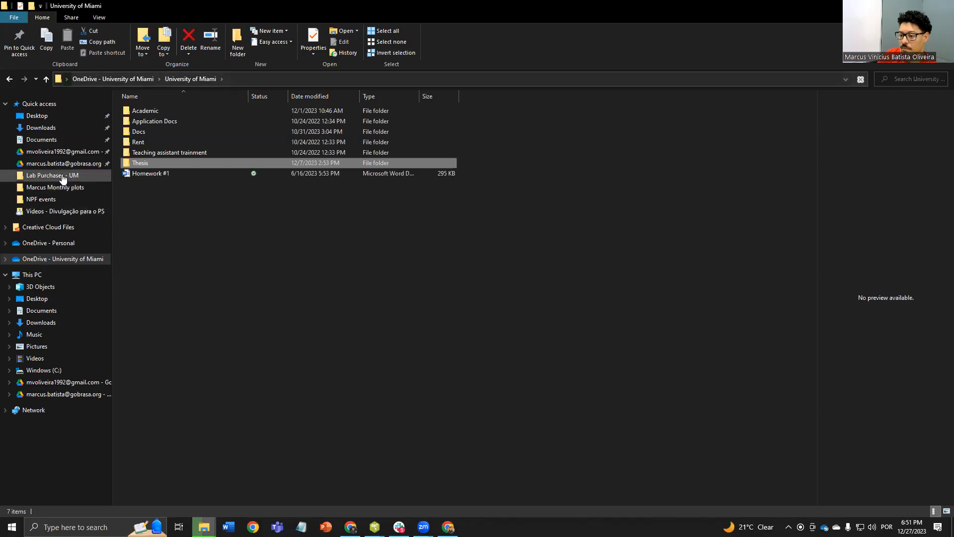
{"action": "left_click", "coordinate": [69, 185]}
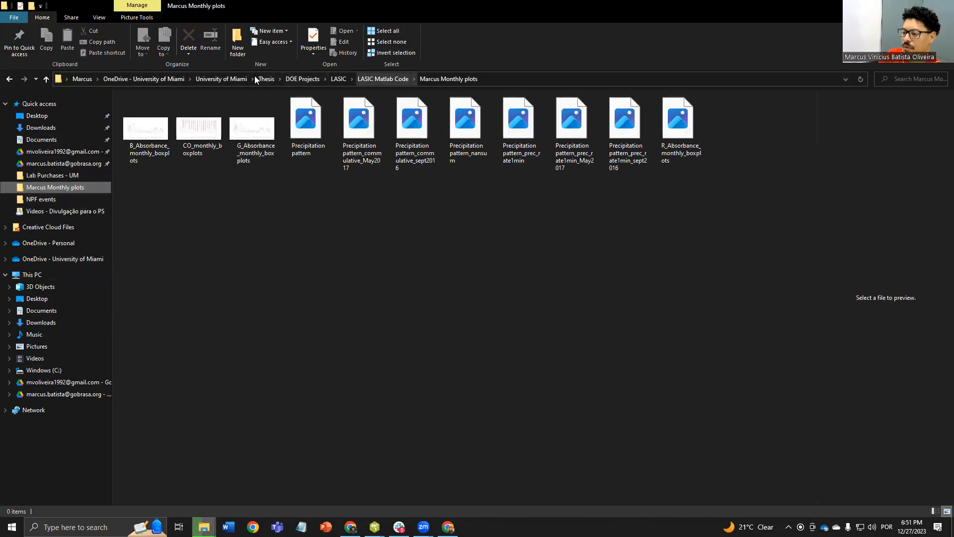
{"action": "left_click", "coordinate": [45, 371]}
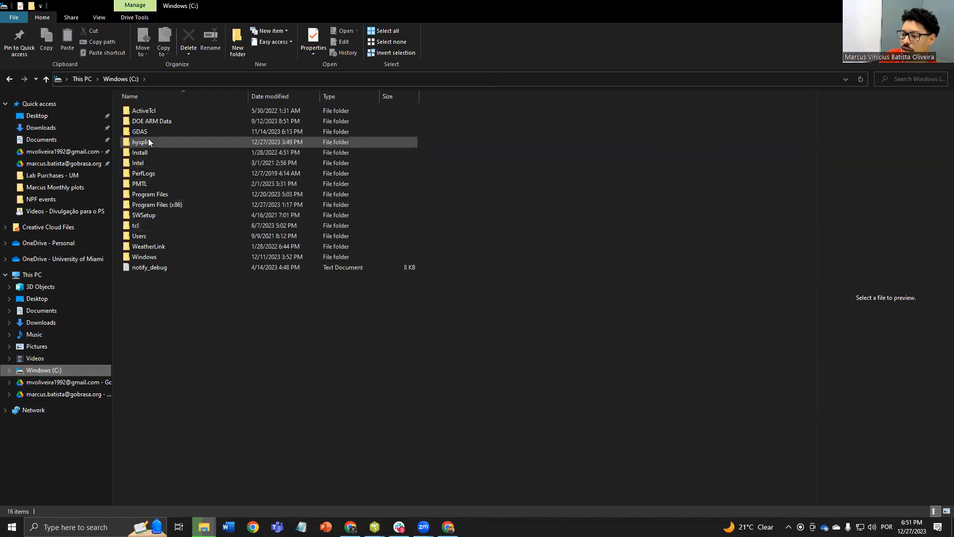
{"action": "double_click", "coordinate": [148, 142]}
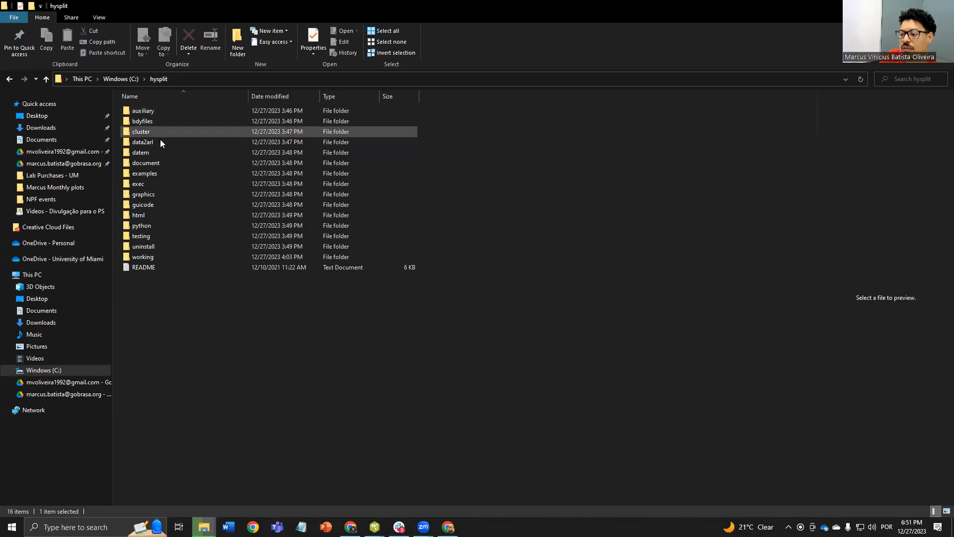
- Open the working folder and select the trajectory files from tdump16080100 to tdump16080318
{"action": "left_click", "coordinate": [160, 142]}
{"action": "left_click", "coordinate": [166, 173]}
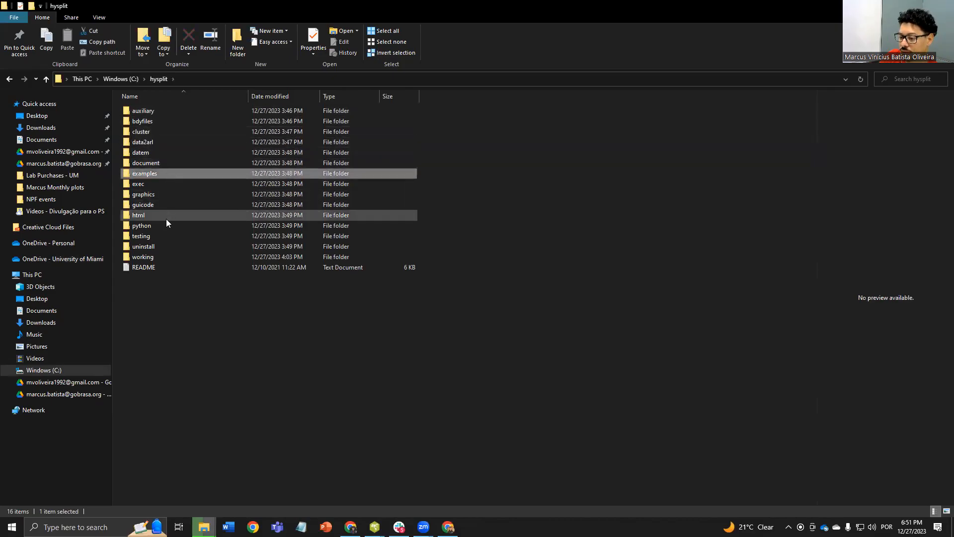
{"action": "double_click", "coordinate": [166, 257]}
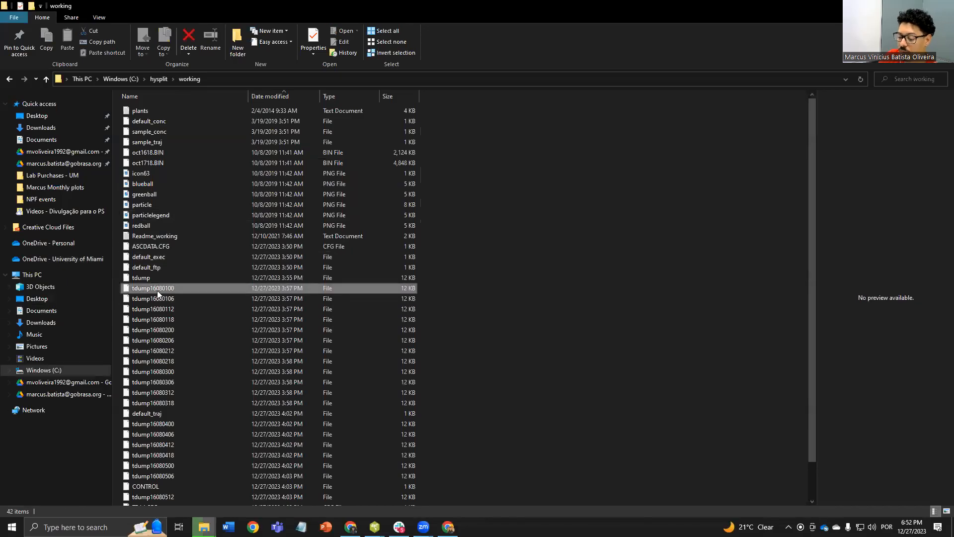
{"action": "left_click", "coordinate": [156, 404], "text": "shift"}
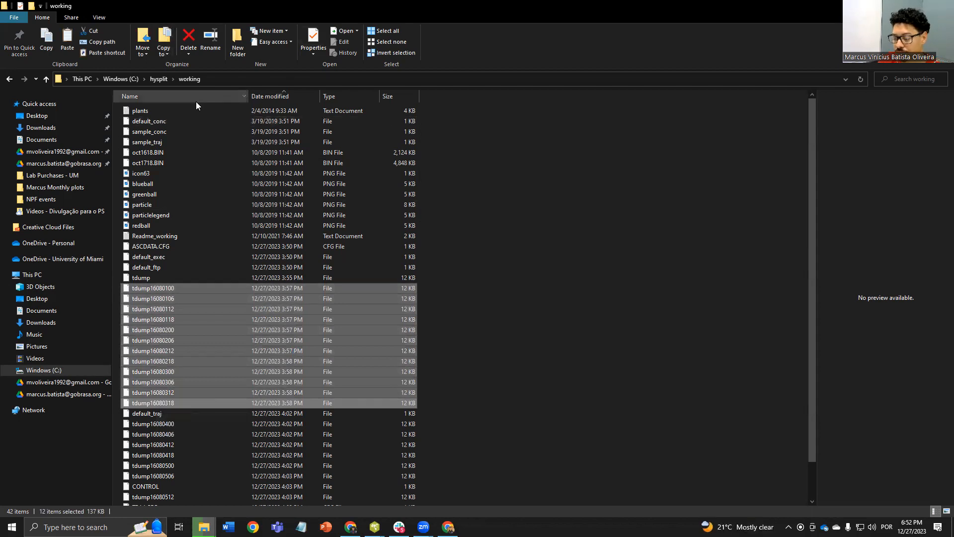
- Return to the hysplit folder and open cluster\endpts to view the trajectory endpoint files
{"action": "left_click", "coordinate": [160, 80]}
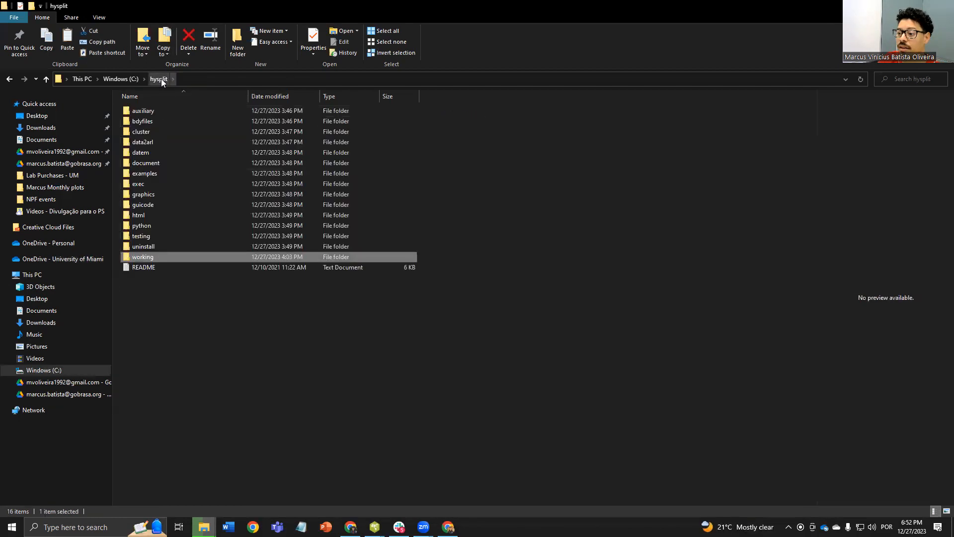
{"action": "double_click", "coordinate": [158, 130]}
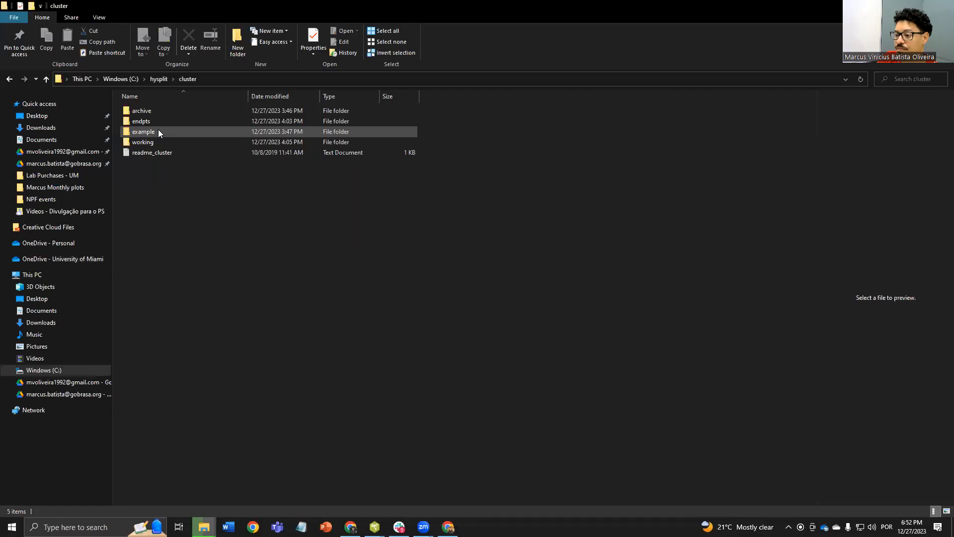
{"action": "double_click", "coordinate": [159, 119]}
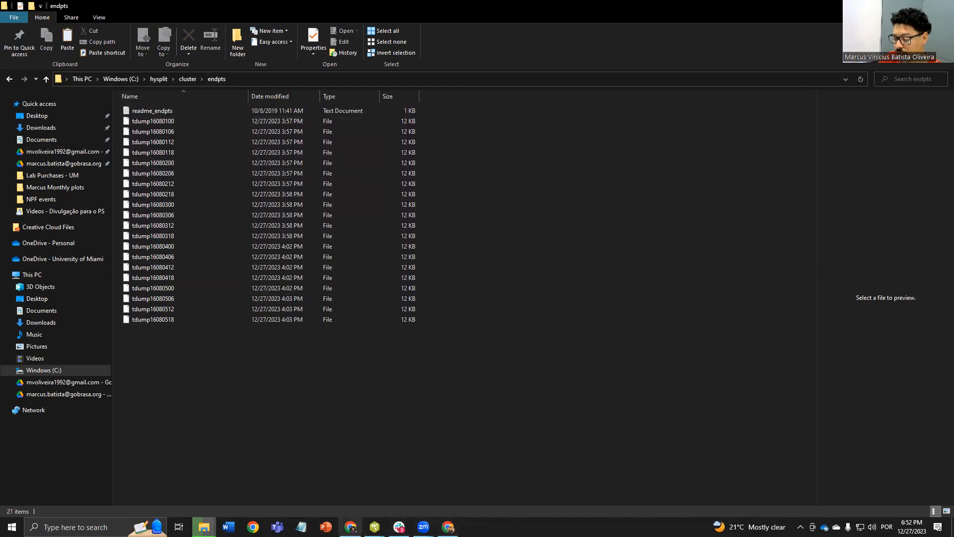
- Switch to HYSPLIT and open the trajectory cluster analysis from the clustering special runs
{"action": "left_click", "coordinate": [375, 526]}
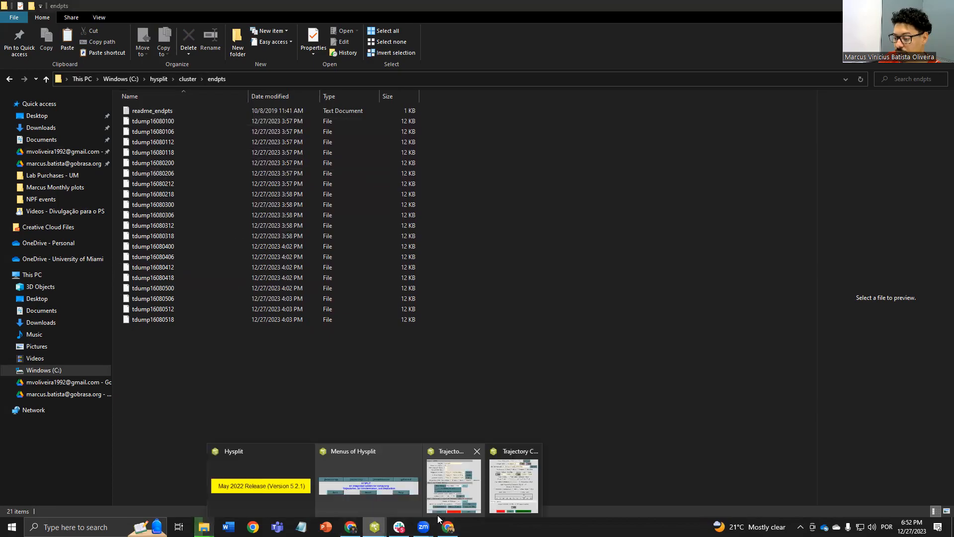
{"action": "left_click", "coordinate": [380, 472]}
{"action": "left_click", "coordinate": [106, 24]}
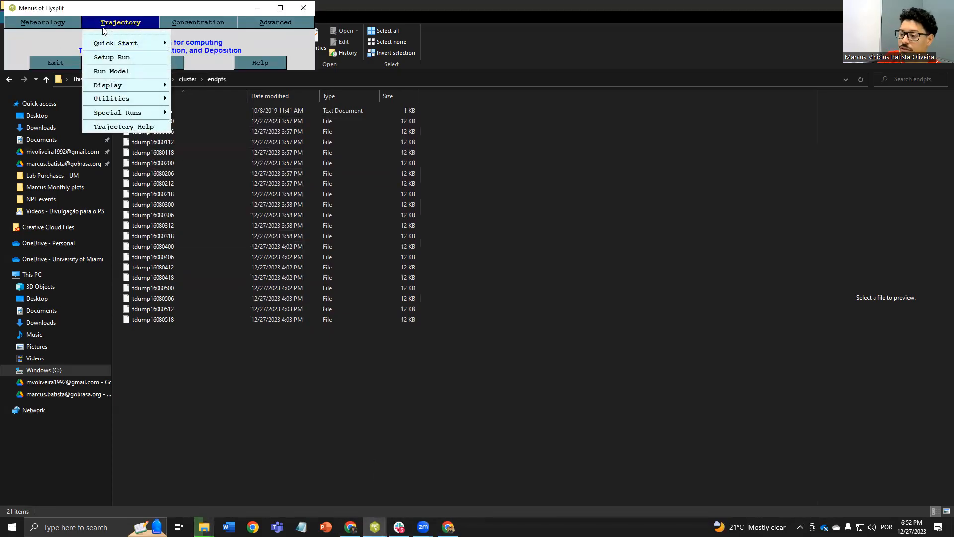
{"action": "mouse_move", "coordinate": [138, 114]}
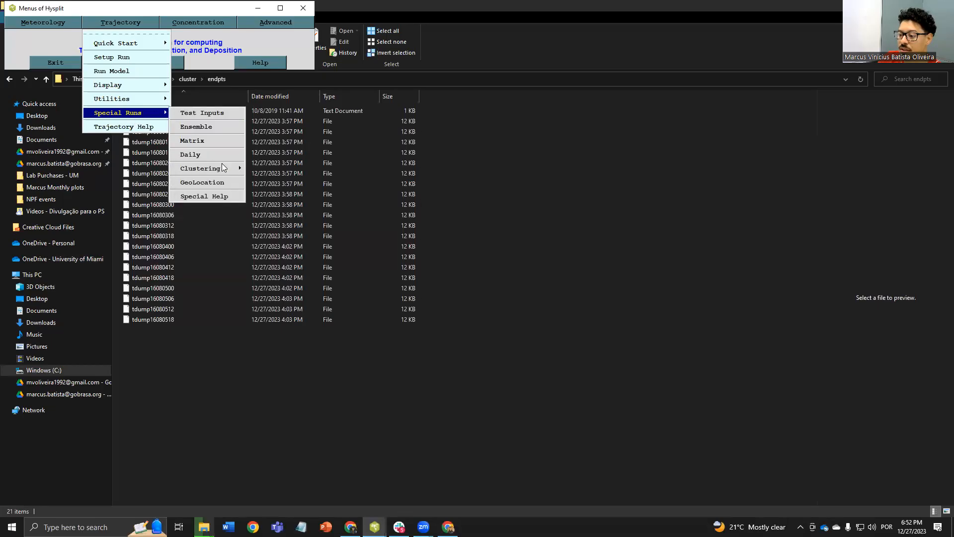
{"action": "mouse_move", "coordinate": [226, 169]}
{"action": "left_click", "coordinate": [271, 183]}
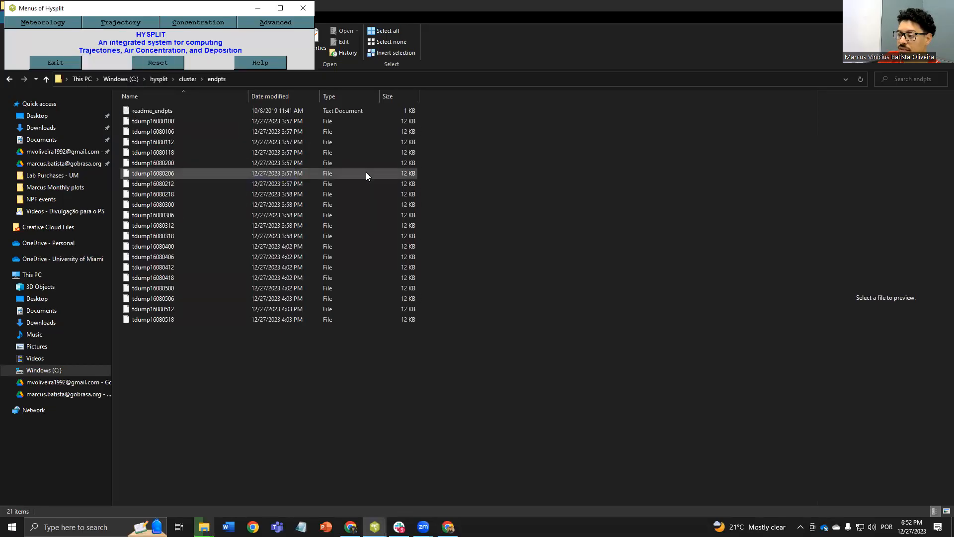
- Close the Trajectory Cluster Display window and move the Trajectory Cluster Analysis window clear of the main menu window
{"action": "mouse_move", "coordinate": [374, 527]}
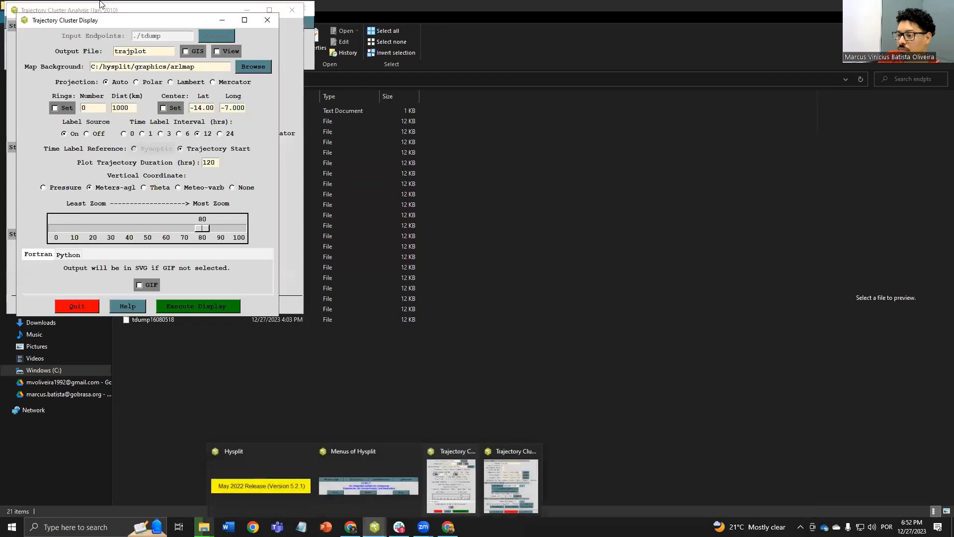
{"action": "left_click_drag", "start_coordinate": [131, 24], "coordinate": [559, 148]}
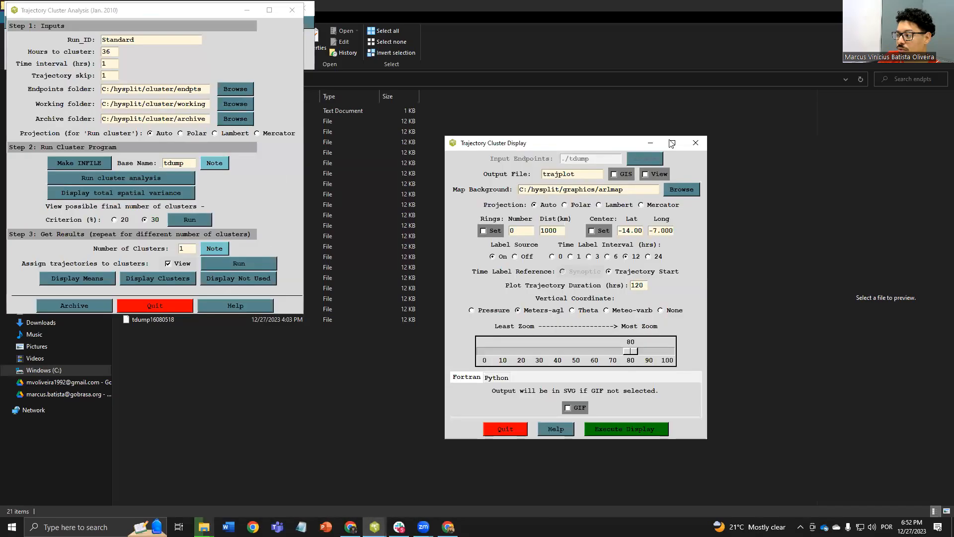
{"action": "left_click", "coordinate": [698, 142]}
{"action": "left_click", "coordinate": [45, 123]}
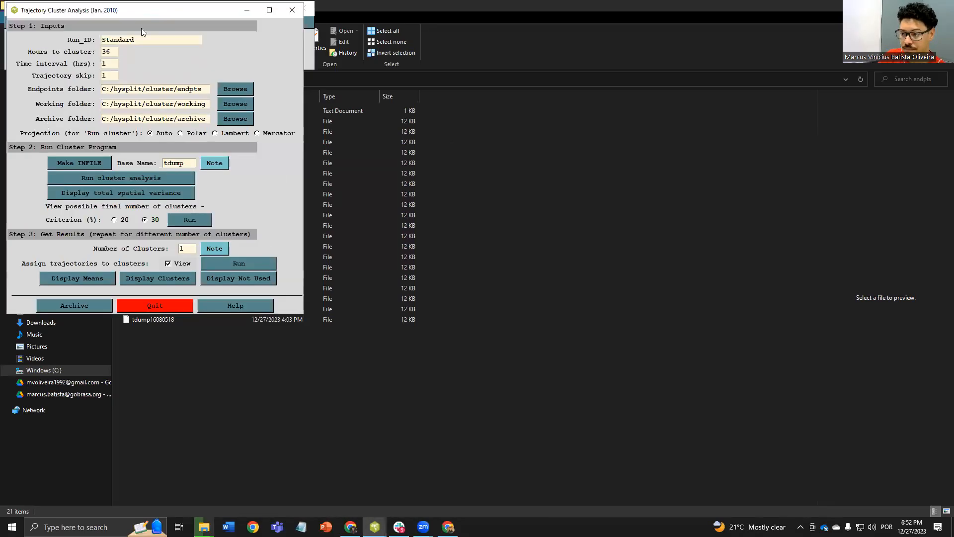
{"action": "left_click_drag", "start_coordinate": [141, 11], "coordinate": [591, 113]}
- Set the hours to cluster to 120 and move the main menu window down to uncover the start of the endpoint file list
{"action": "left_click", "coordinate": [557, 153]}
{"action": "double_click", "coordinate": [555, 153]}
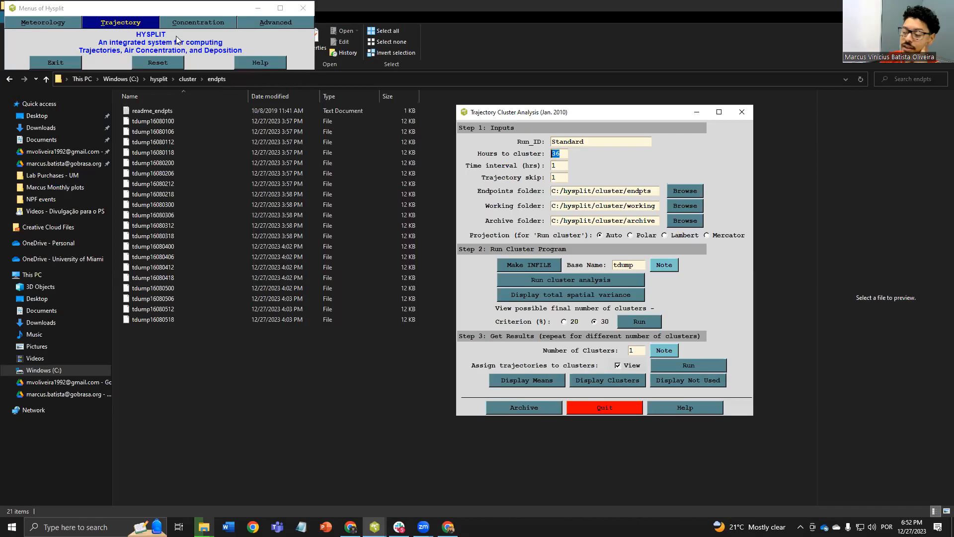
{"action": "type", "text": "120"}
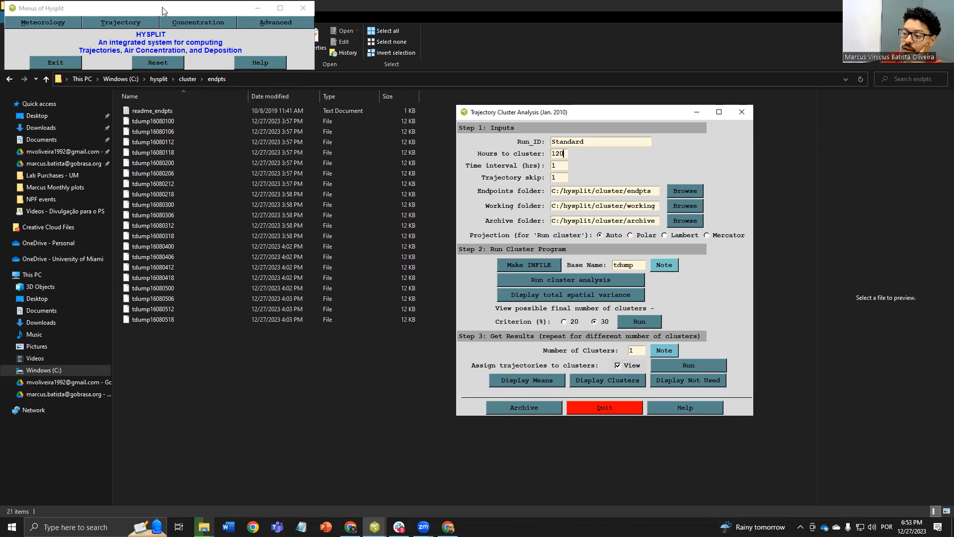
{"action": "left_click_drag", "start_coordinate": [163, 11], "coordinate": [248, 334]}
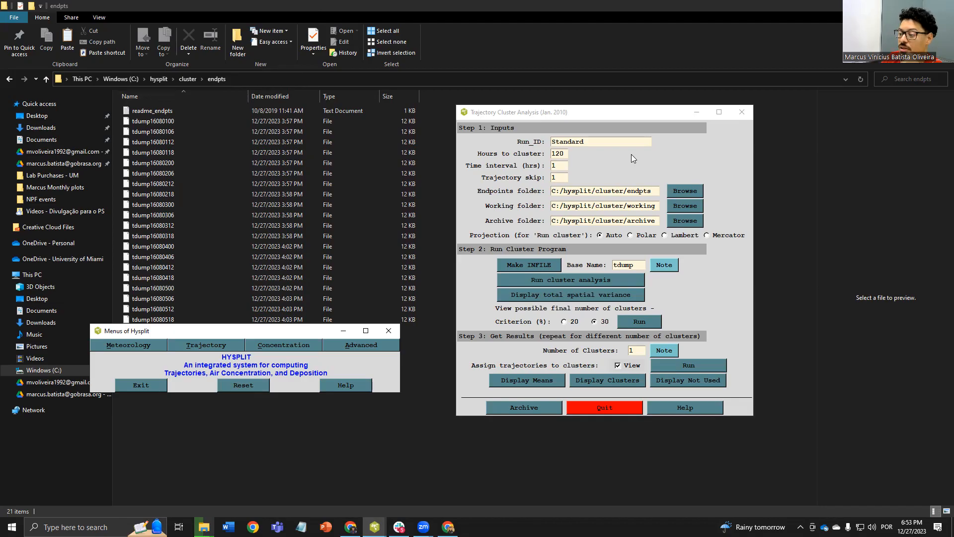
- Make the INFILE with the base name tdump and run the cluster analysis, widening the simulation log before closing it
{"action": "left_click", "coordinate": [542, 267]}
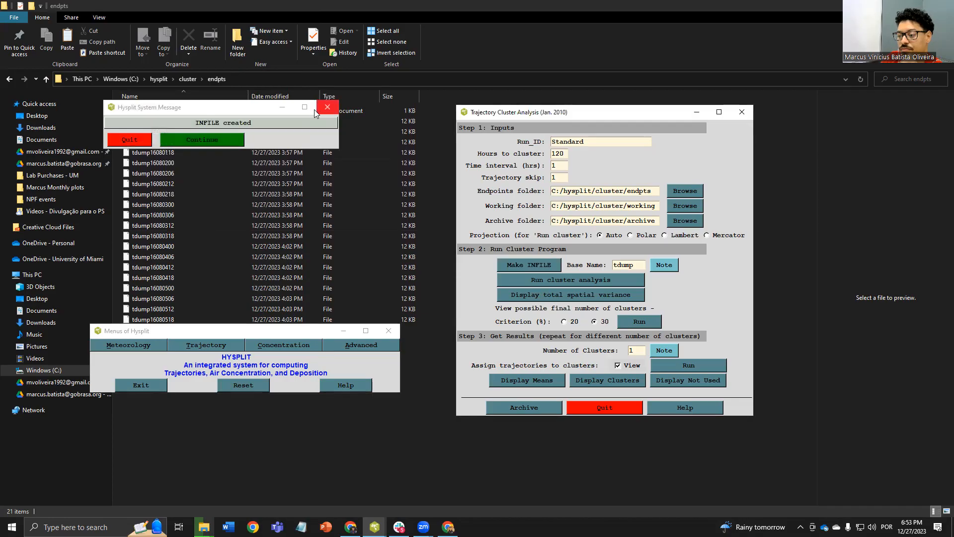
{"action": "left_click", "coordinate": [216, 138]}
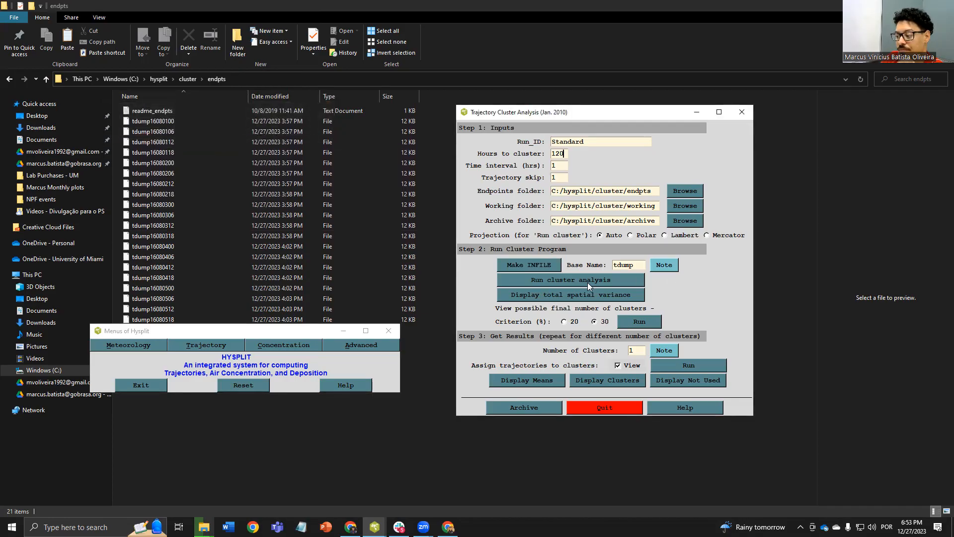
{"action": "left_click", "coordinate": [603, 281]}
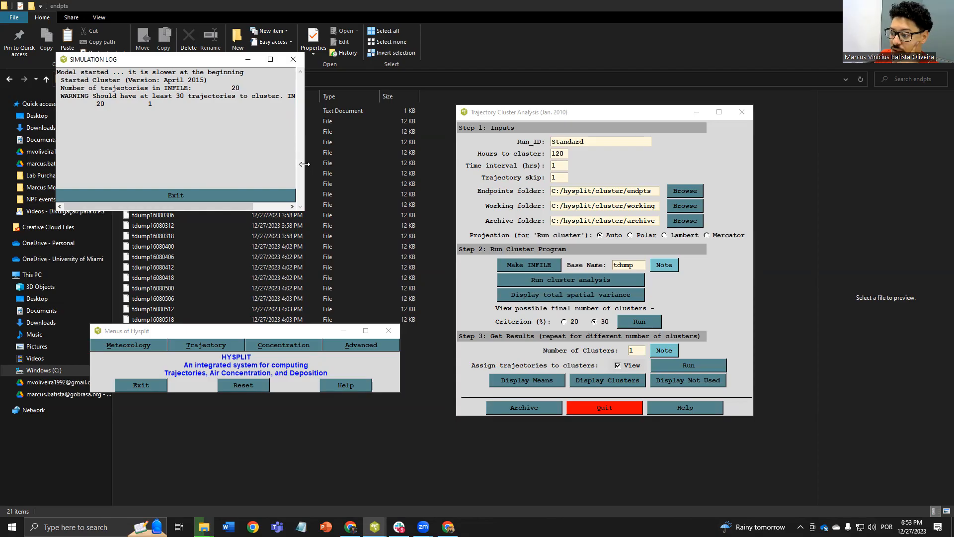
{"action": "left_click_drag", "start_coordinate": [304, 164], "coordinate": [525, 165]}
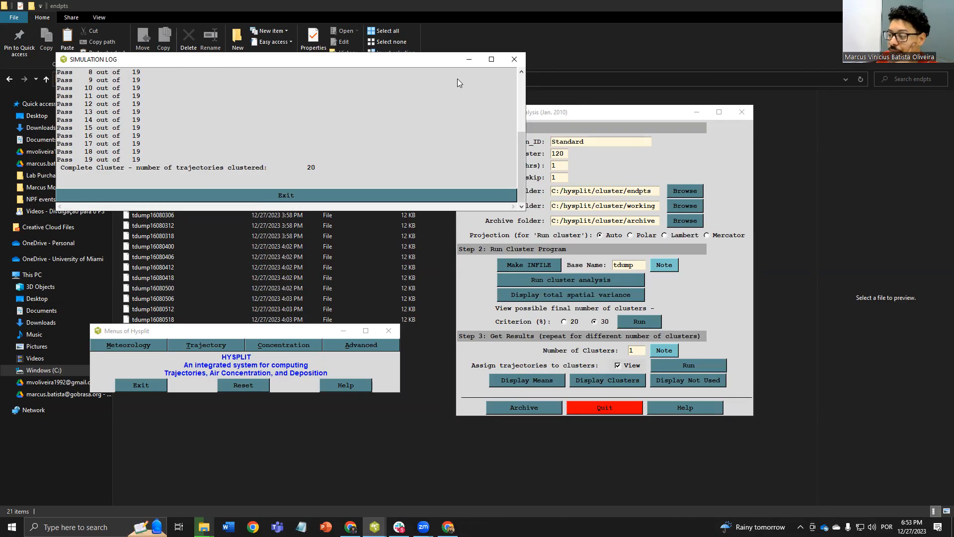
{"action": "left_click", "coordinate": [286, 195]}
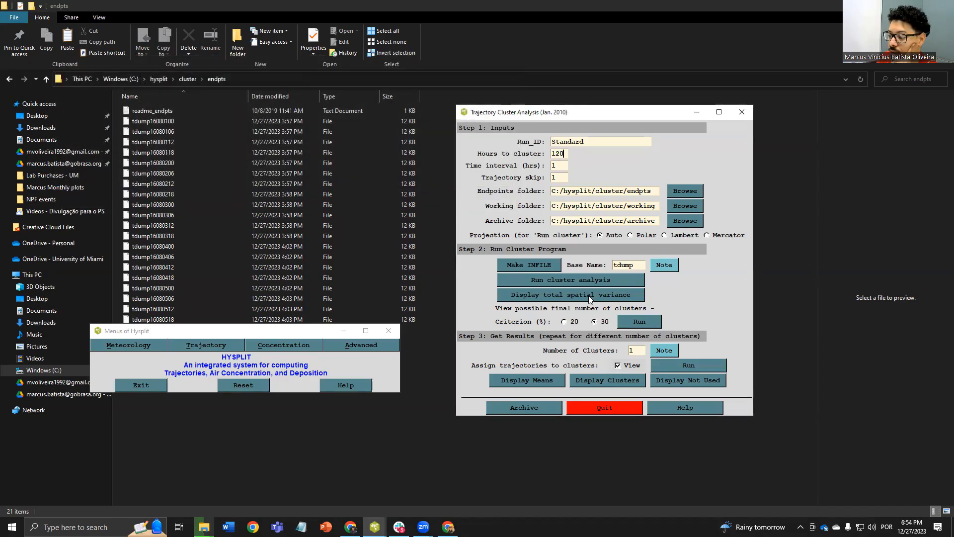
- Display the total spatial variance plot and try to run the possible final number of clusters with the 30% criterion
{"action": "left_click", "coordinate": [589, 295]}
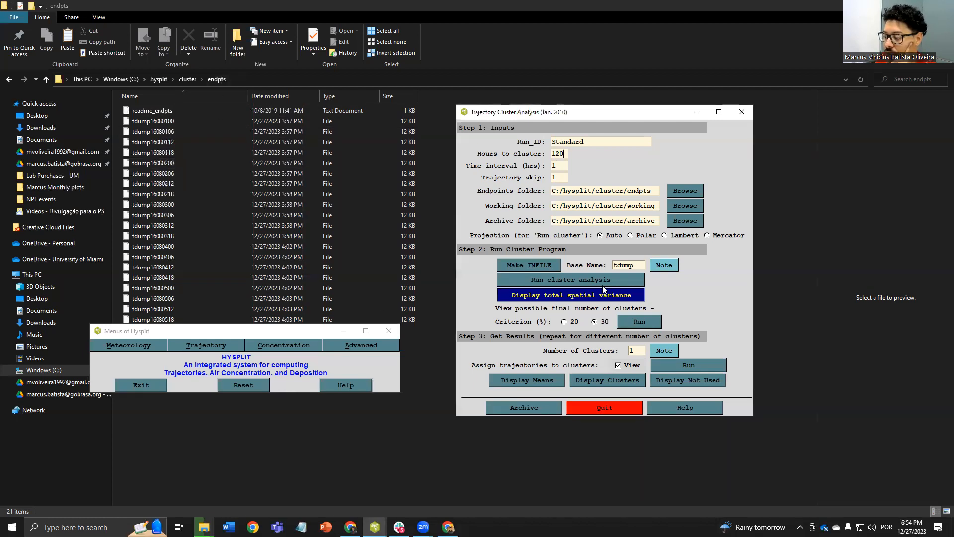
{"action": "left_click", "coordinate": [638, 323]}
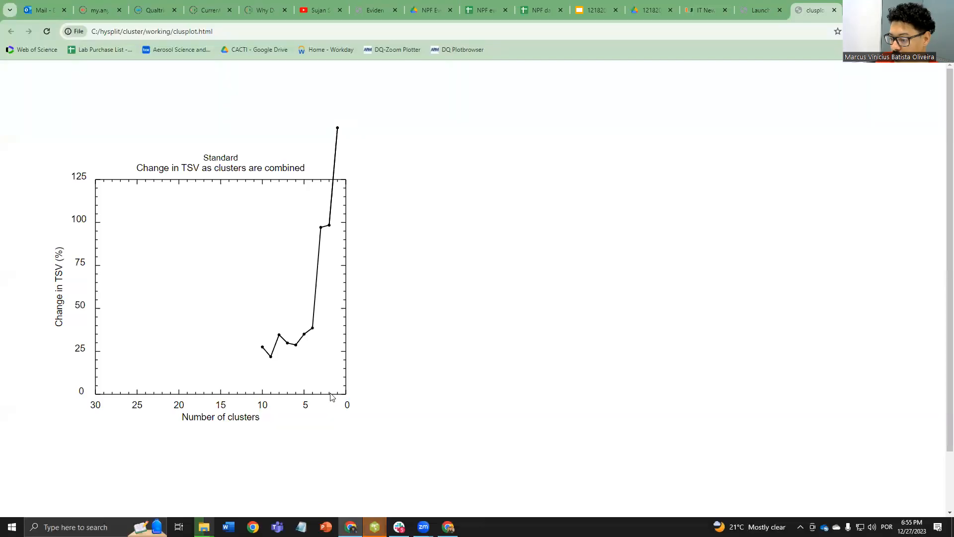
{"action": "mouse_move", "coordinate": [374, 527]}
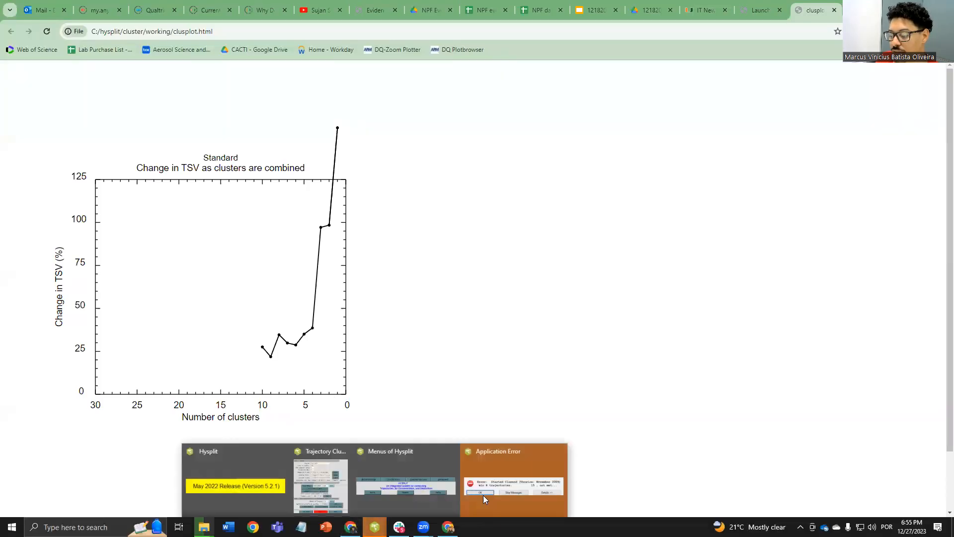
{"action": "left_click", "coordinate": [507, 488]}
{"action": "left_click", "coordinate": [412, 296]}
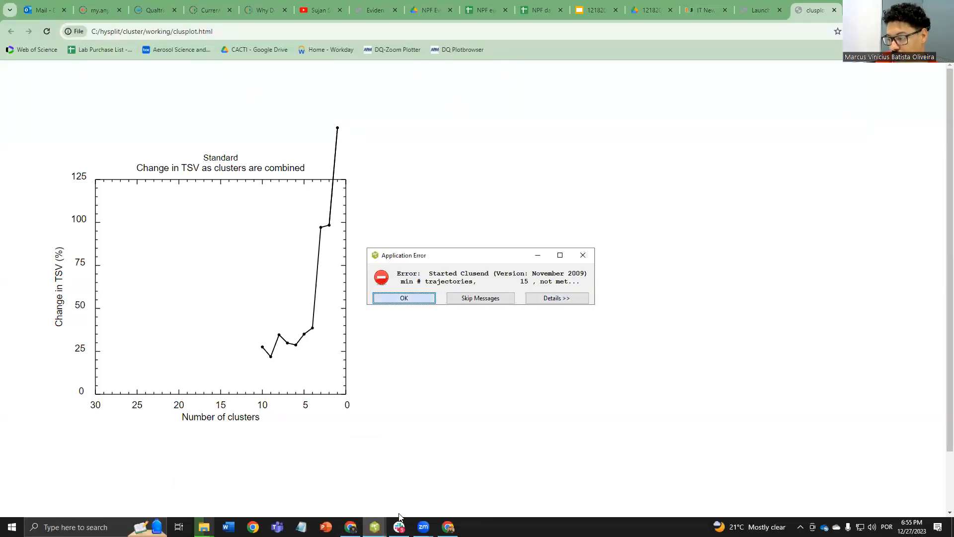
- Return to the Trajectory Cluster Analysis window, minimize the main menu window, set the number of clusters to 2 and run the trajectory assignment
{"action": "mouse_move", "coordinate": [380, 514]}
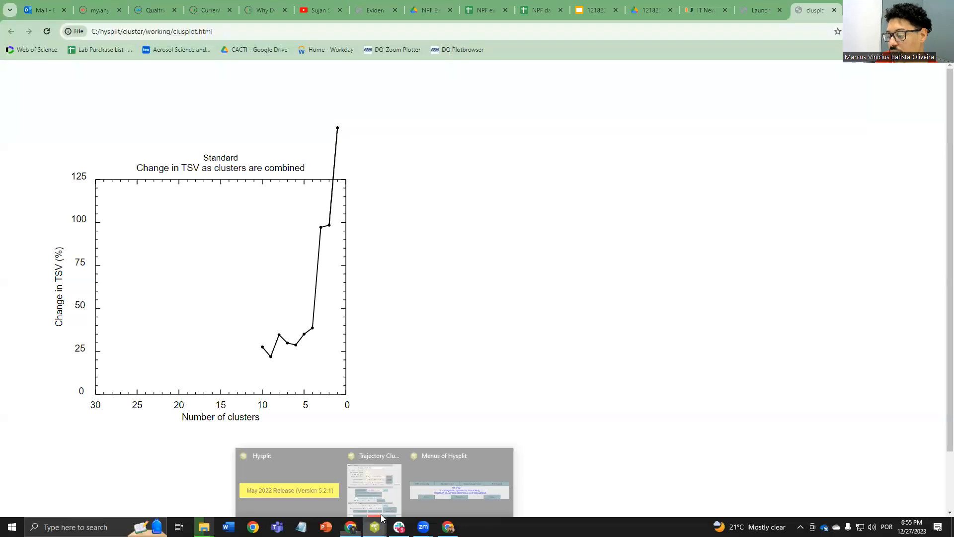
{"action": "left_click", "coordinate": [466, 474]}
{"action": "left_click", "coordinate": [392, 474]}
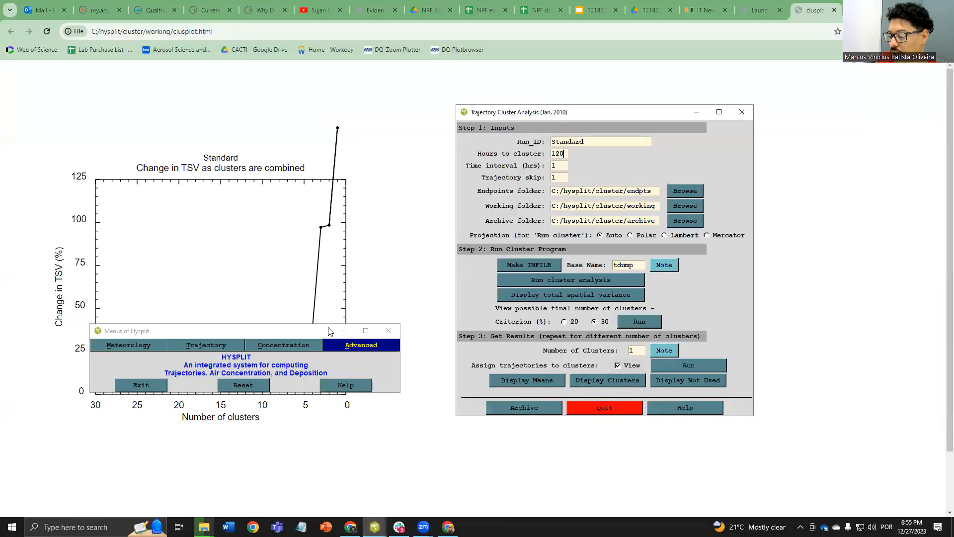
{"action": "left_click", "coordinate": [345, 333]}
{"action": "left_click_drag", "start_coordinate": [636, 350], "coordinate": [610, 347]}
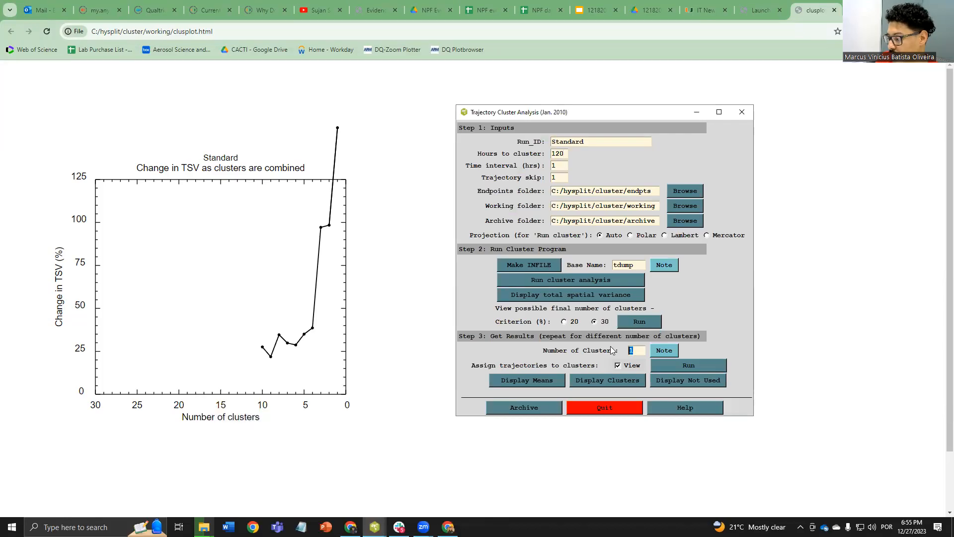
{"action": "type", "text": "2"}
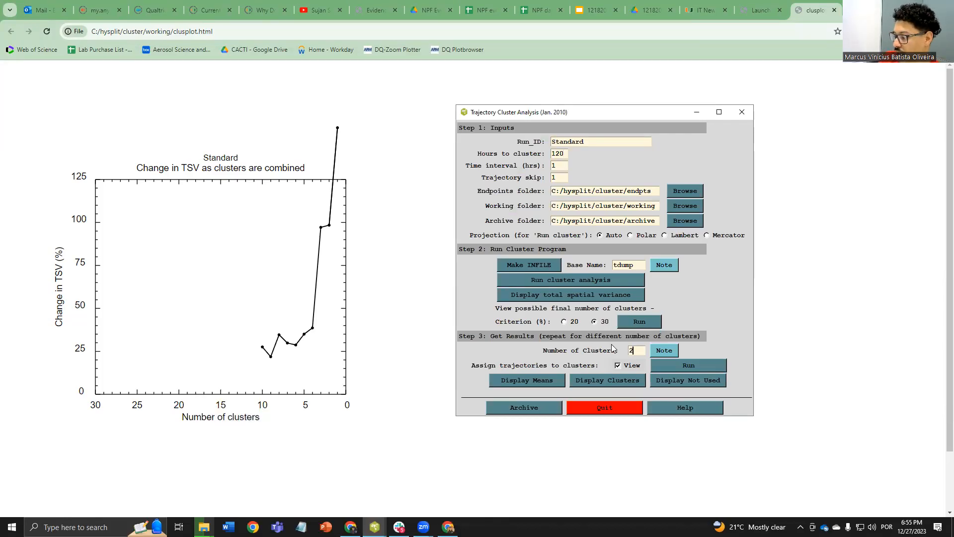
{"action": "left_click", "coordinate": [703, 367]}
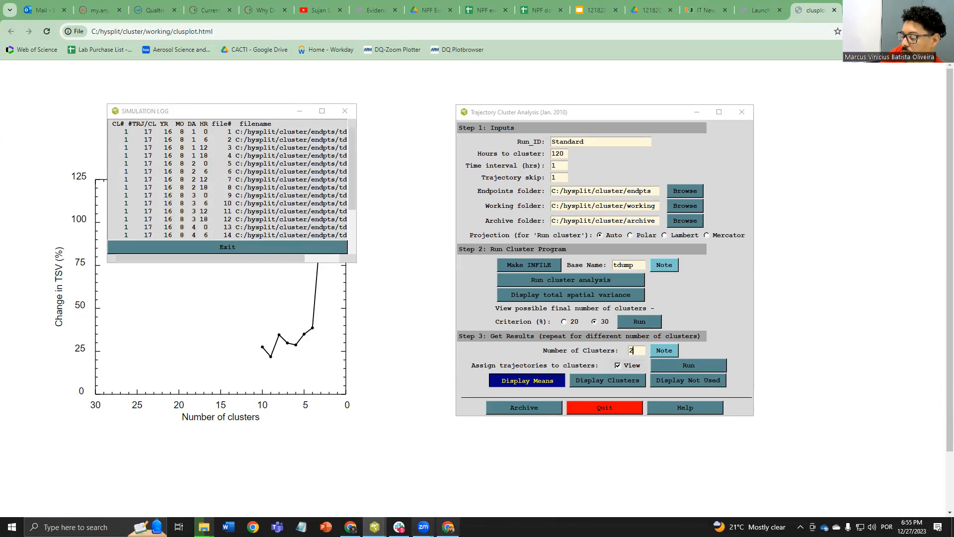
- Bring up the cluster means display for the two clusters, move its window clear of the screen edge and execute the display
{"action": "mouse_move", "coordinate": [374, 527]}
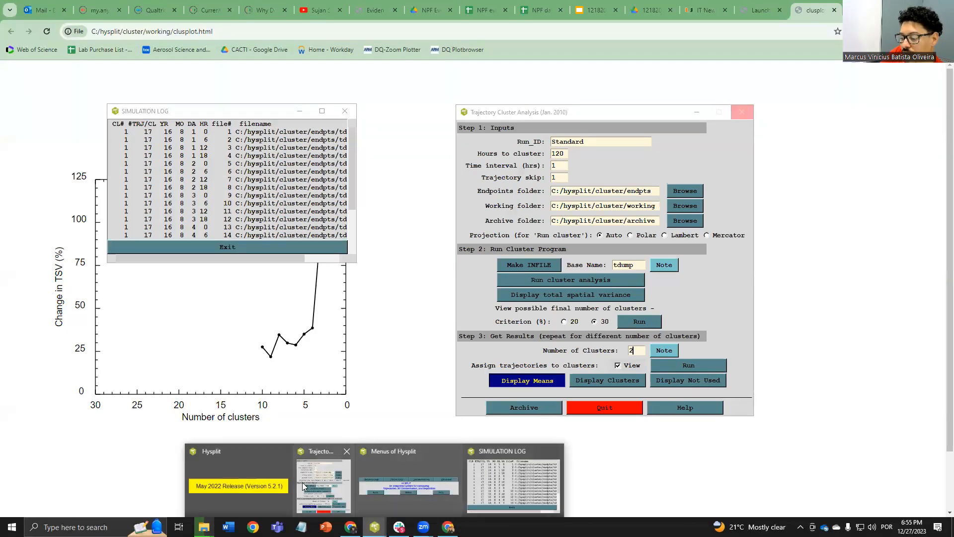
{"action": "left_click", "coordinate": [323, 485]}
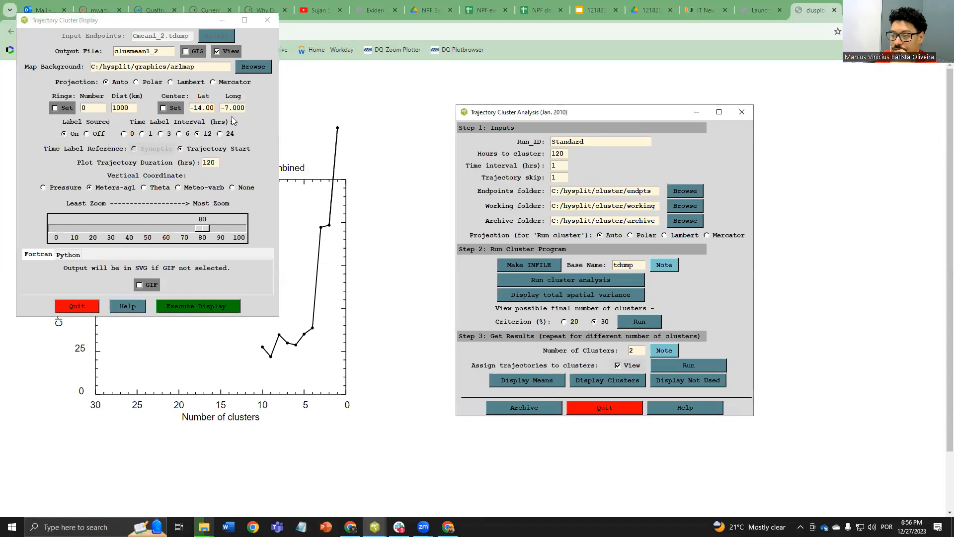
{"action": "left_click", "coordinate": [150, 20]}
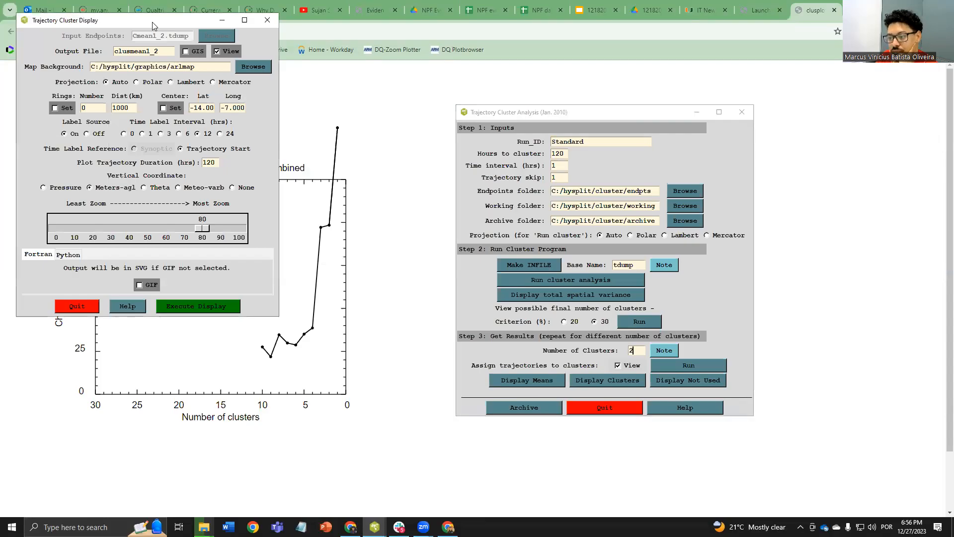
{"action": "left_click_drag", "start_coordinate": [152, 25], "coordinate": [261, 93]}
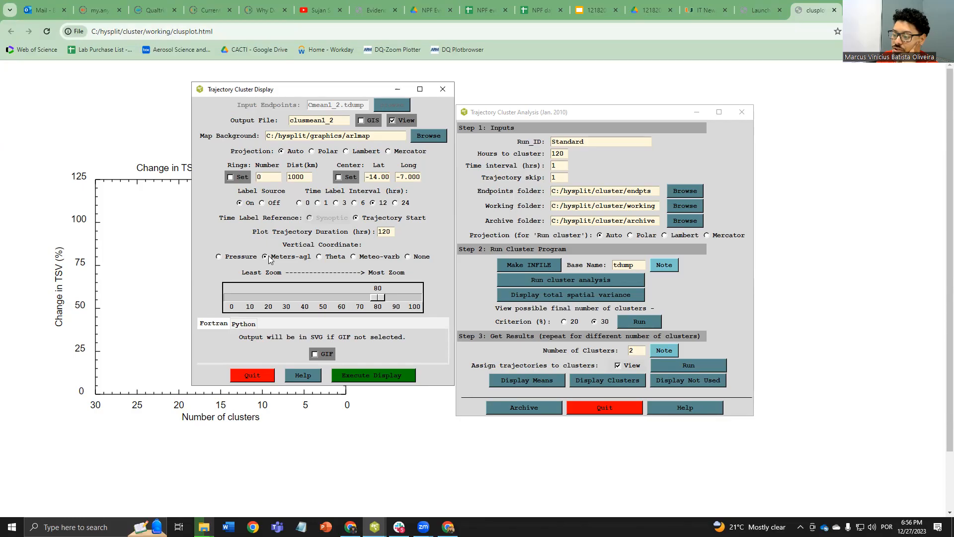
{"action": "left_click", "coordinate": [392, 377]}
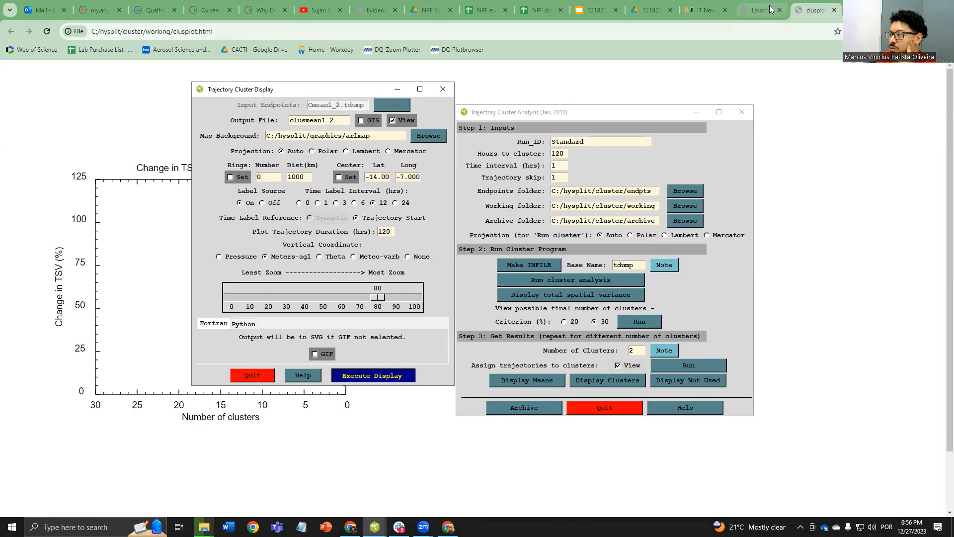
{"action": "mouse_move", "coordinate": [770, 10]}
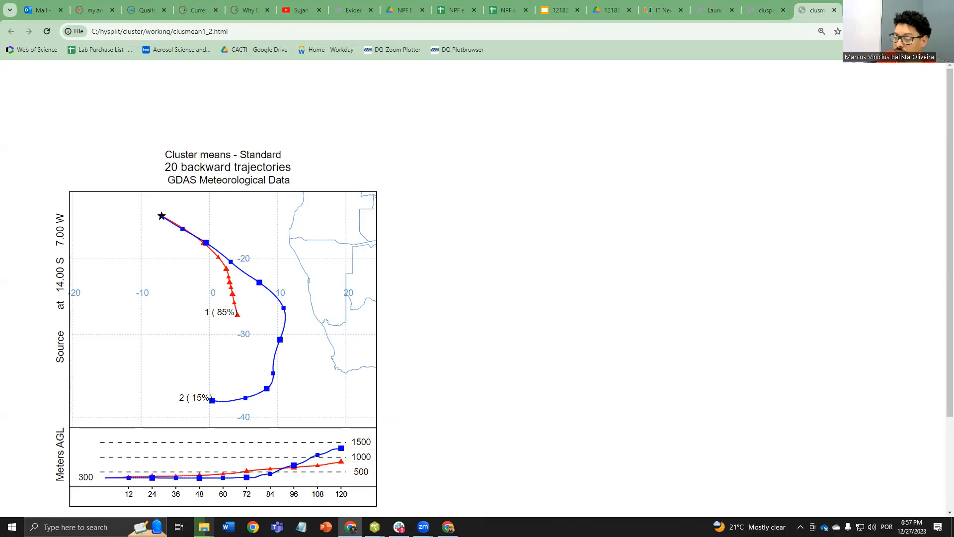
- Take a screen snip of the whole cluster means plot and close the Trajectory Cluster Display window
{"action": "scroll", "coordinate": [72, 195], "scroll_direction": "down", "scroll_amount": 3}
{"action": "scroll", "coordinate": [68, 187], "scroll_direction": "up", "scroll_amount": 2}
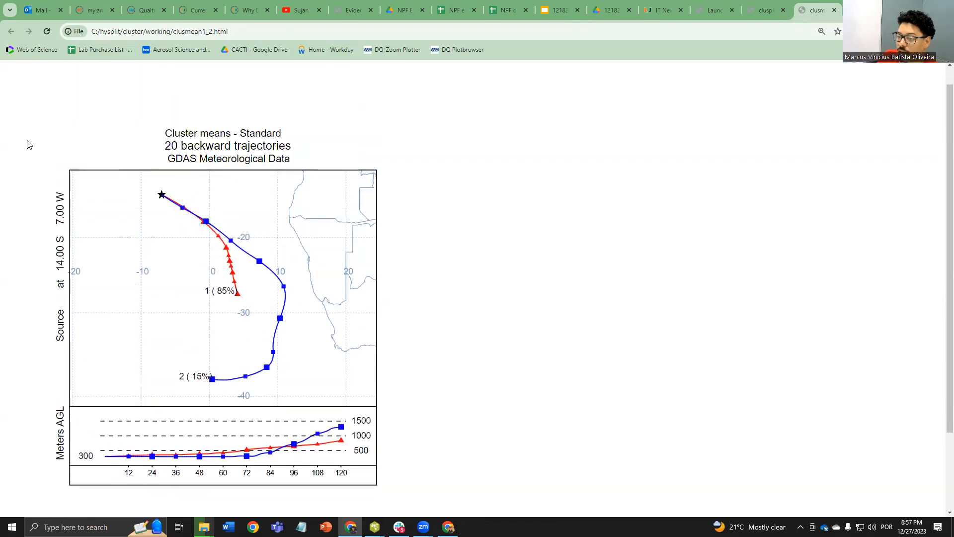
{"action": "key", "text": "super+shift+s"}
{"action": "left_click_drag", "start_coordinate": [28, 103], "coordinate": [404, 495]}
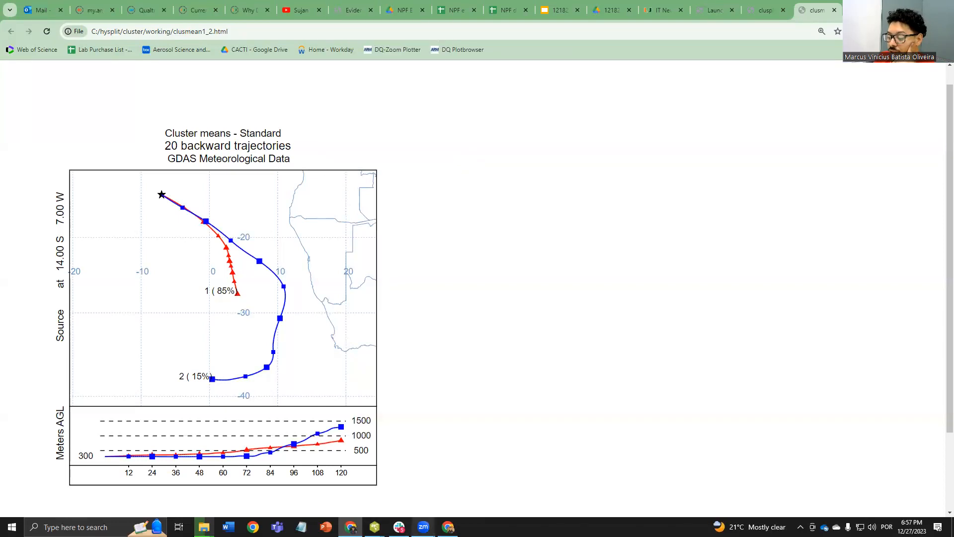
{"action": "mouse_move", "coordinate": [375, 527]}
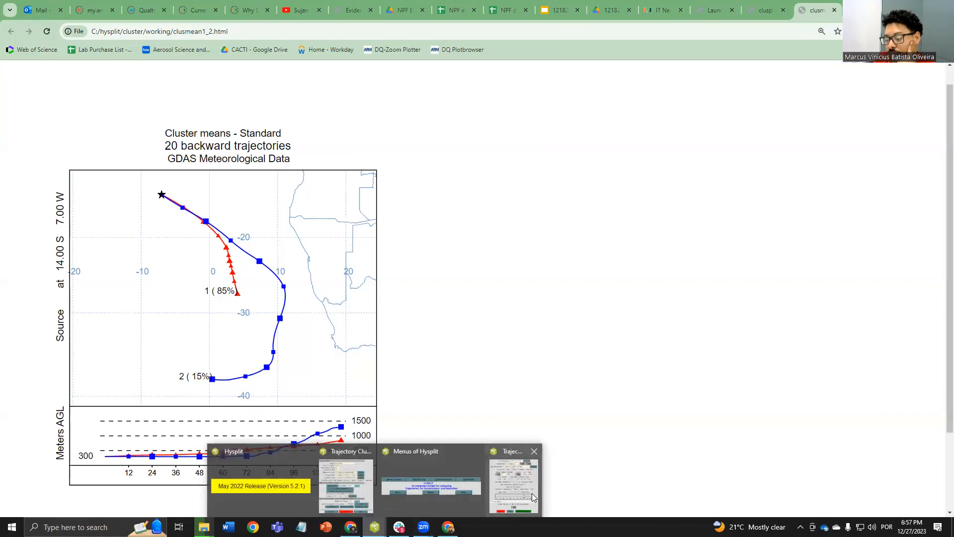
{"action": "left_click", "coordinate": [515, 479]}
{"action": "left_click", "coordinate": [438, 92]}
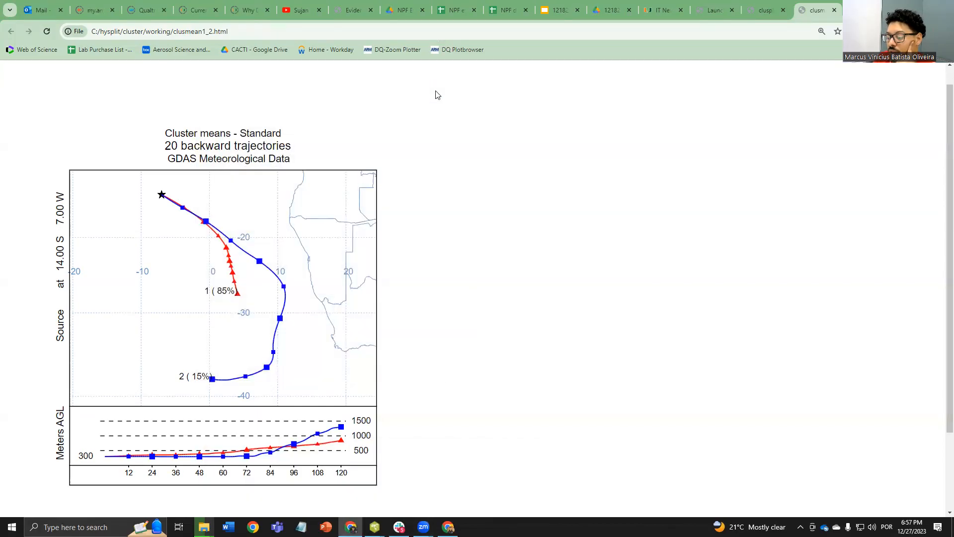
- Bring back the HYSPLIT main menu window, review the trajectory run setup with its selected meteorology files and save it
{"action": "mouse_move", "coordinate": [375, 525]}
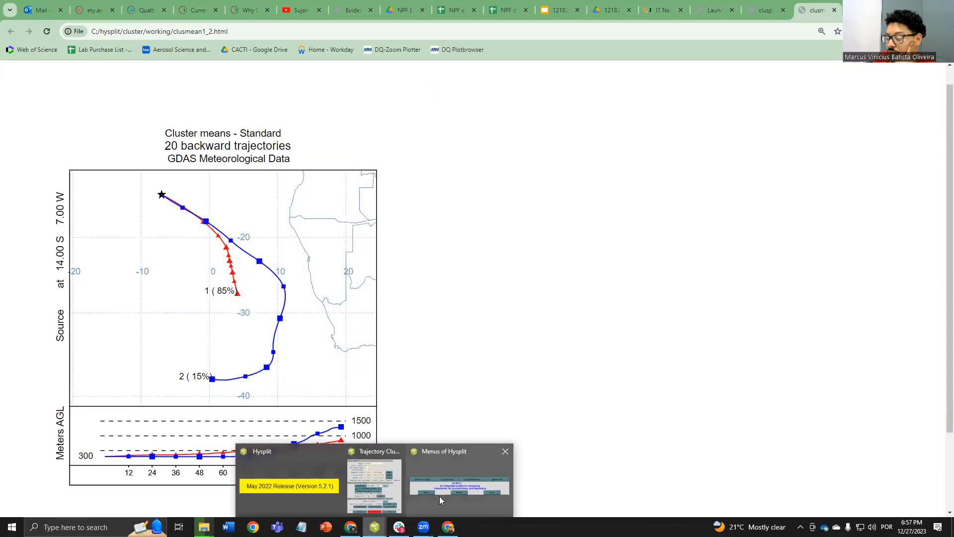
{"action": "left_click", "coordinate": [454, 466]}
{"action": "left_click", "coordinate": [222, 348]}
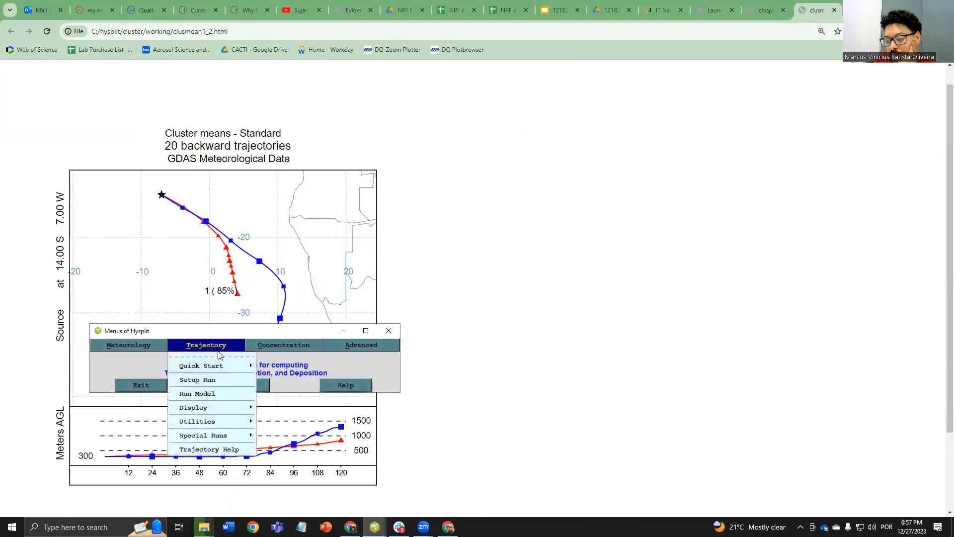
{"action": "left_click", "coordinate": [215, 379]}
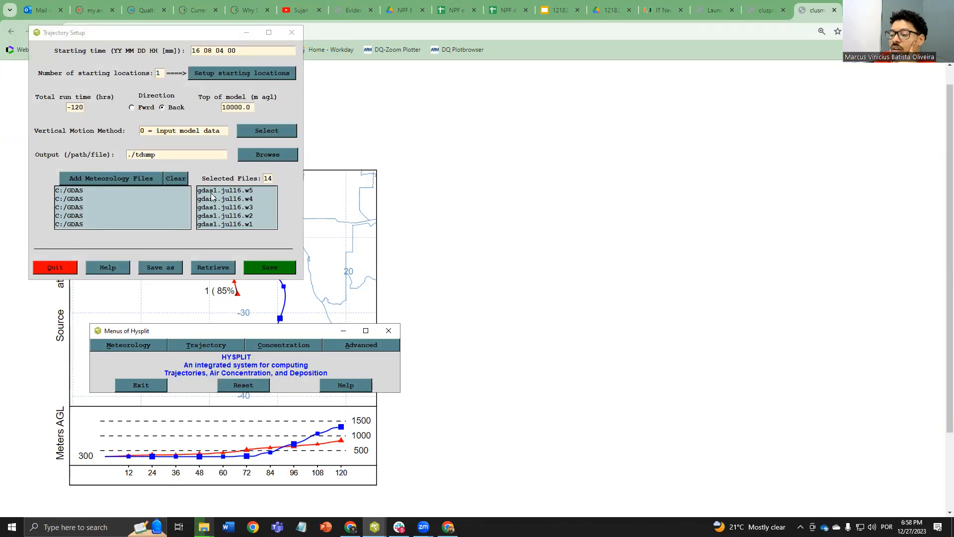
{"action": "left_click", "coordinate": [276, 271]}
- Review the daily special run settings for automated multiple trajectories and close the window without executing the script
{"action": "left_click", "coordinate": [209, 342]}
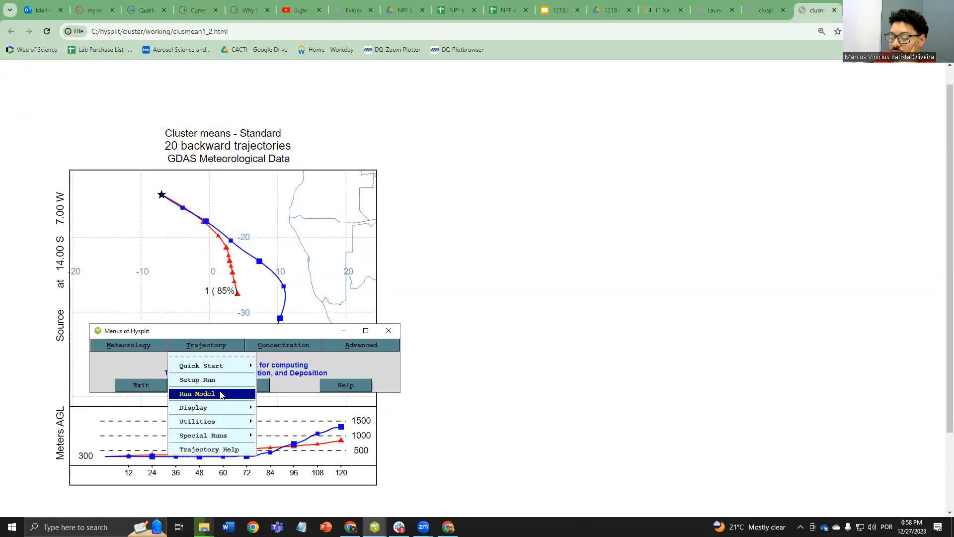
{"action": "mouse_move", "coordinate": [228, 412]}
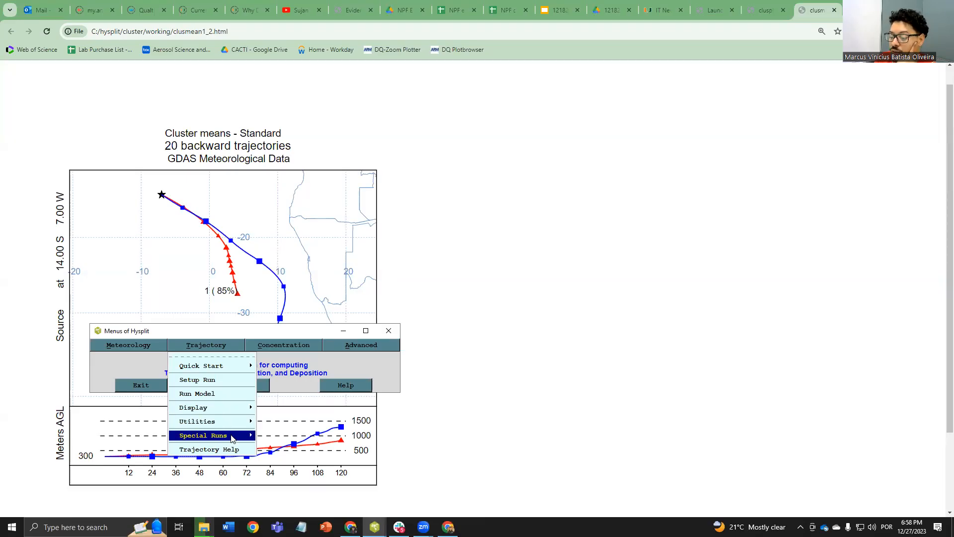
{"action": "mouse_move", "coordinate": [233, 436]}
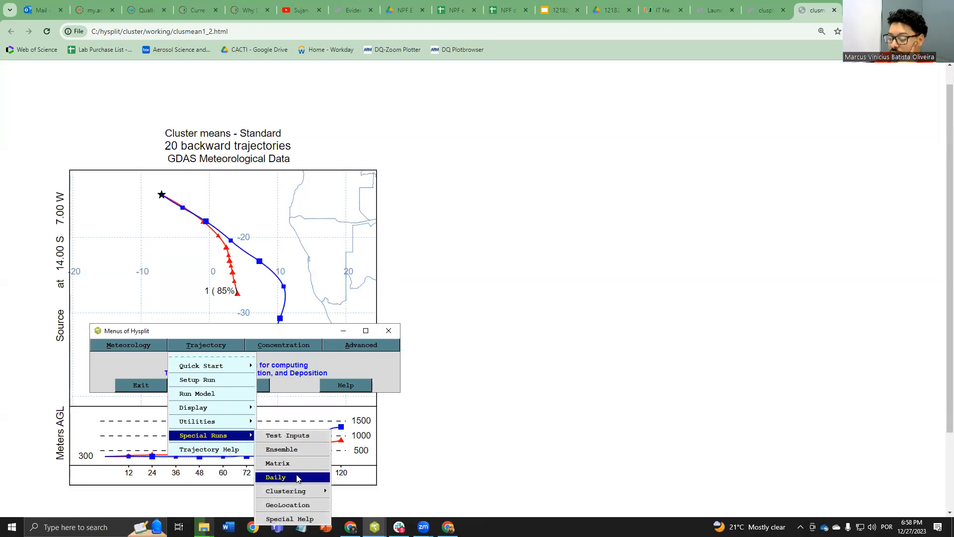
{"action": "left_click", "coordinate": [277, 477]}
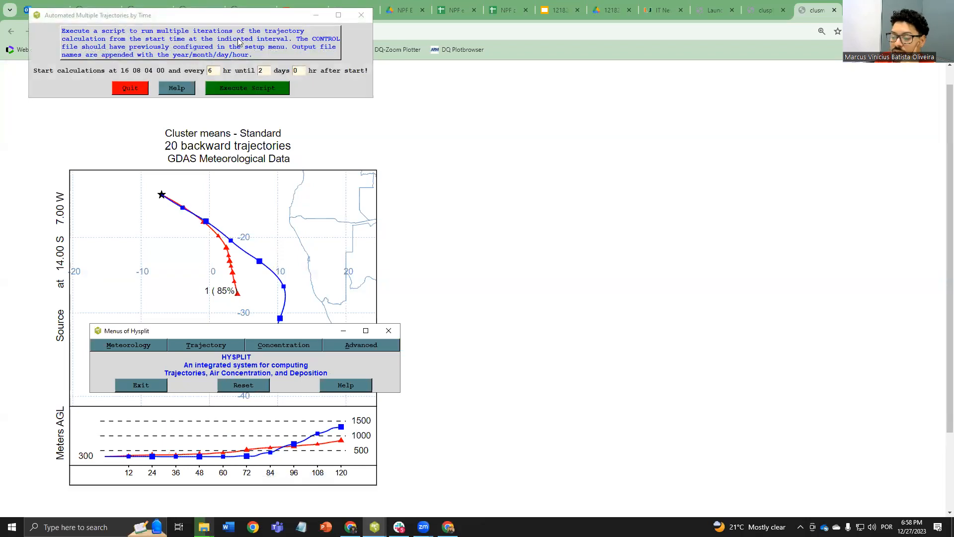
{"action": "left_click_drag", "start_coordinate": [223, 17], "coordinate": [240, 124]}
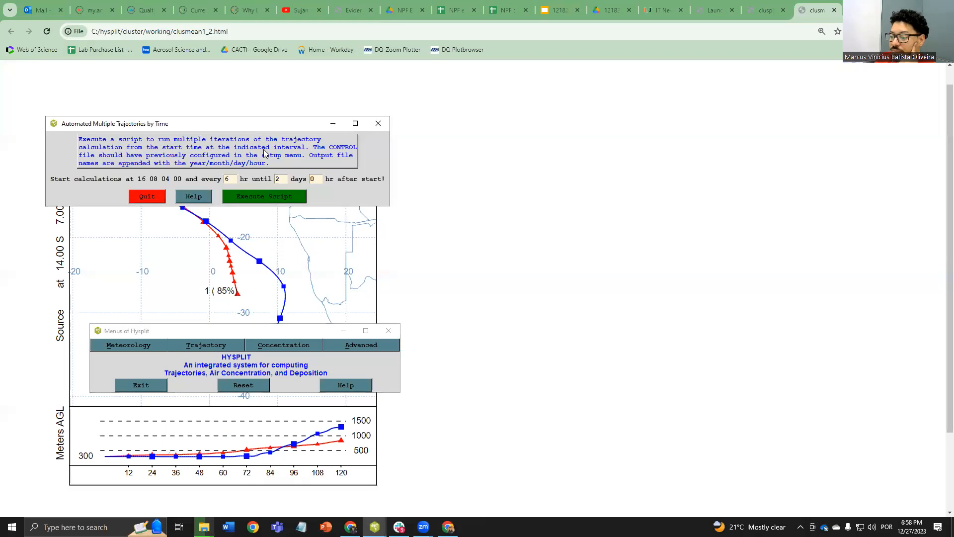
{"action": "left_click", "coordinate": [379, 123]}
- Reopen the standard trajectory clustering window, move it clear of the main menu window for review and close it
{"action": "left_click", "coordinate": [222, 346]}
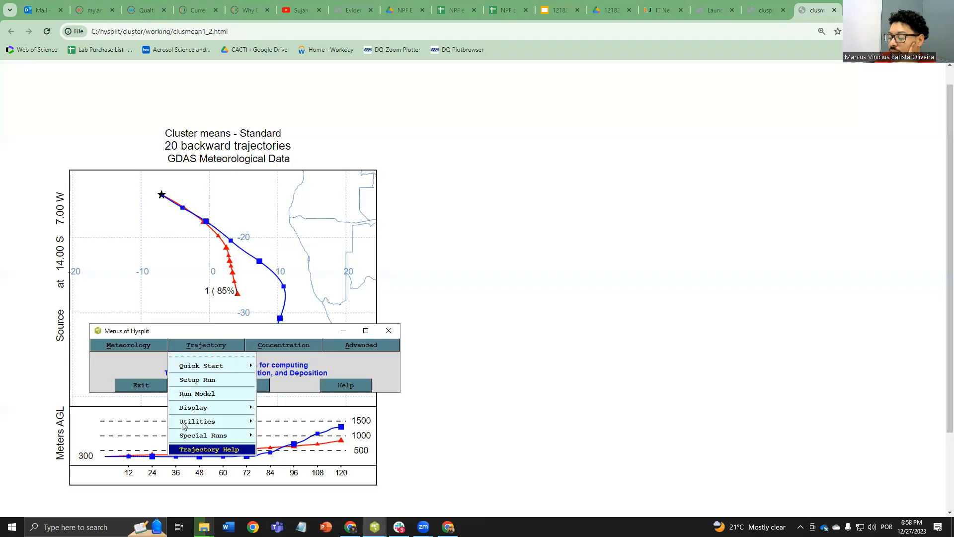
{"action": "mouse_move", "coordinate": [208, 436]}
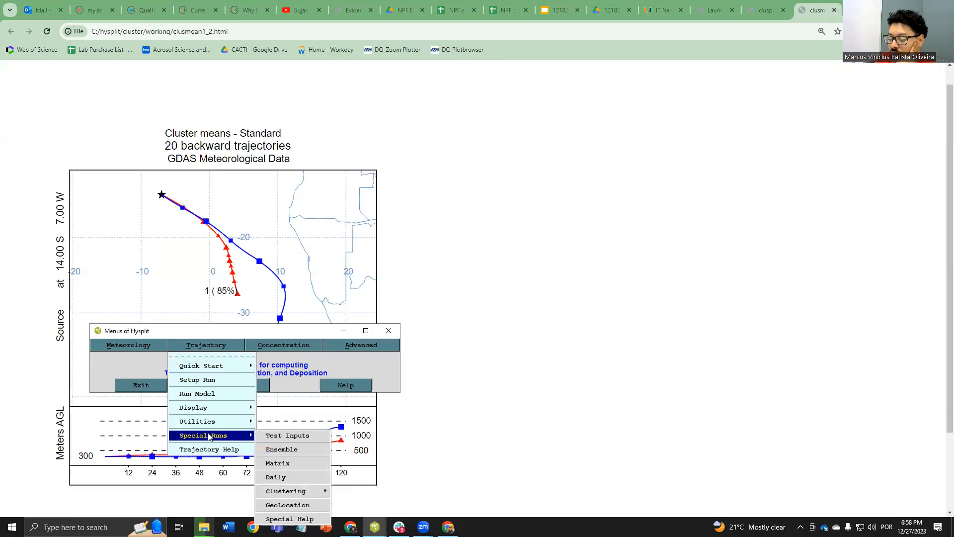
{"action": "mouse_move", "coordinate": [313, 491]}
{"action": "left_click", "coordinate": [356, 504]}
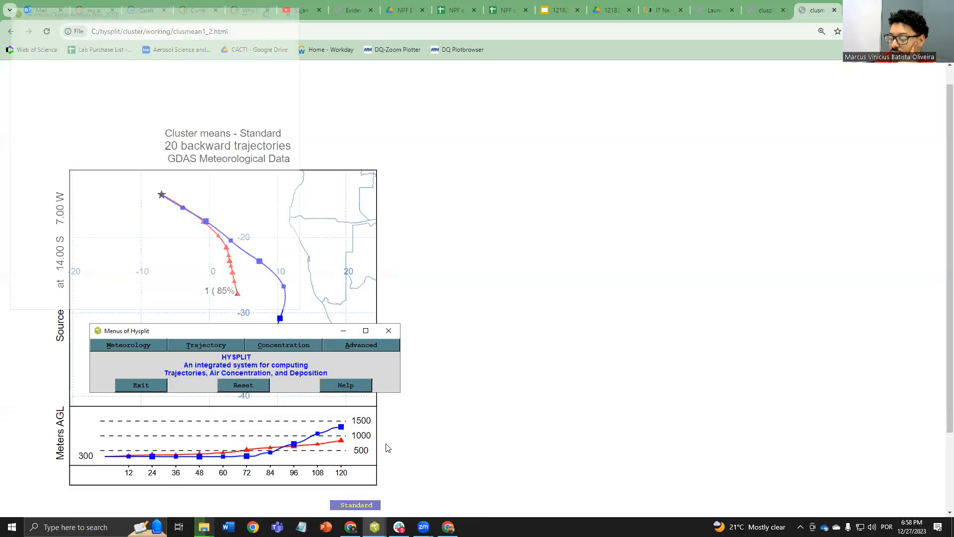
{"action": "left_click_drag", "start_coordinate": [134, 11], "coordinate": [697, 90]}
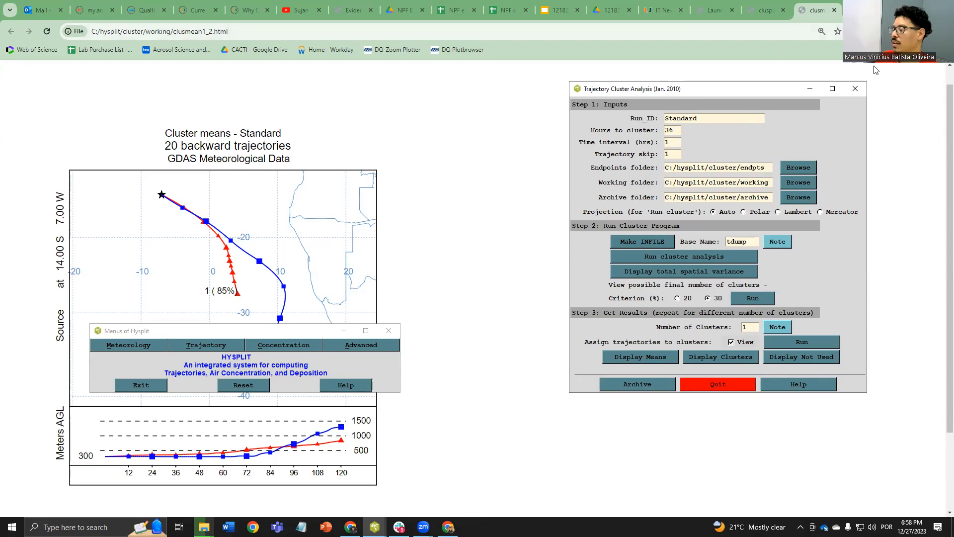
{"action": "left_click", "coordinate": [855, 88]}
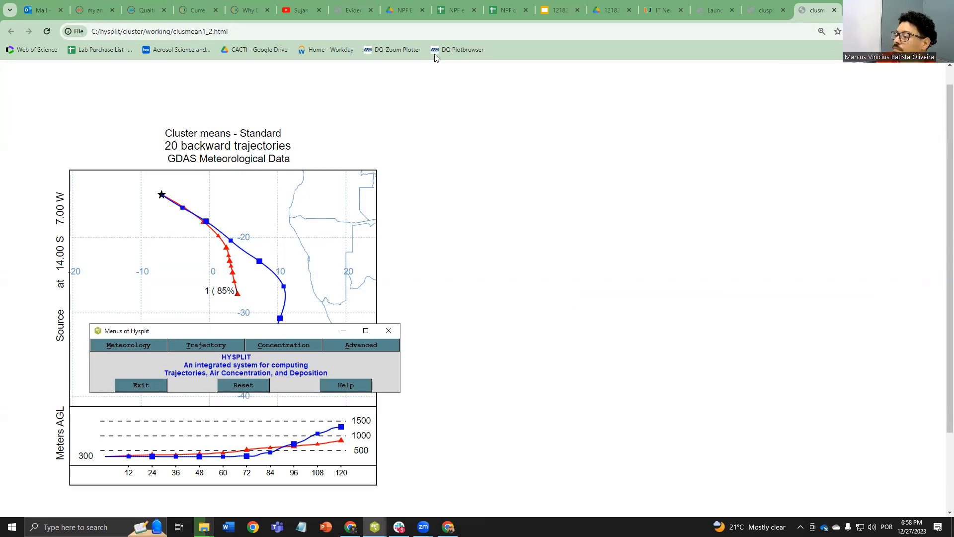